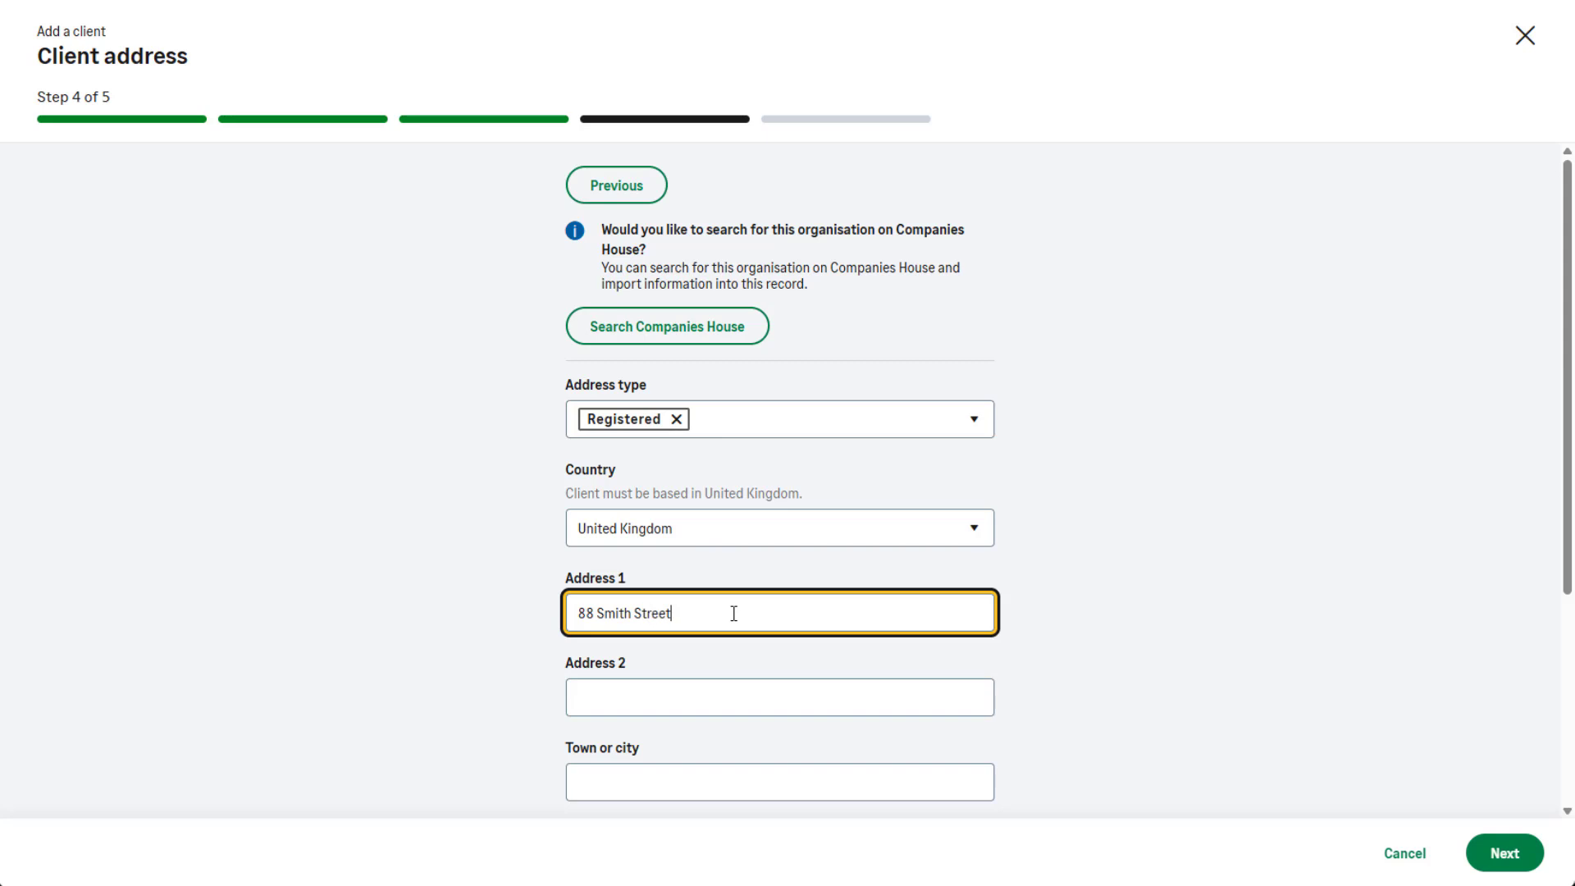
# Complete the client's registered address with the town and postcode, and continue to the compliance details.
pyautogui.scroll(-2, 733, 614)
pyautogui.click(691, 599)
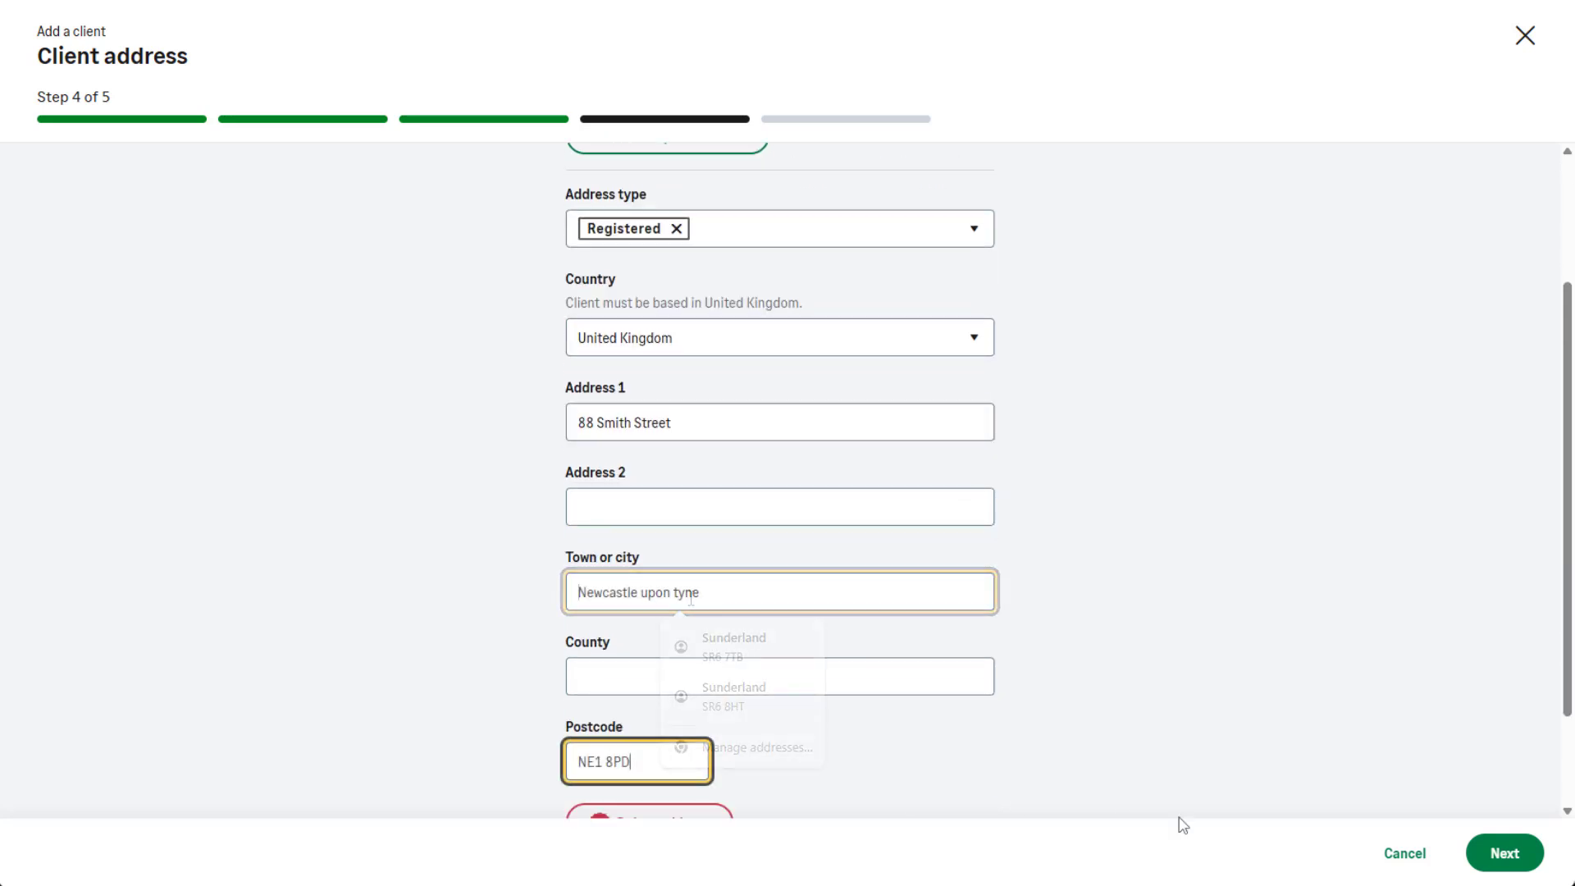
pyautogui.click(1504, 853)
# Set the client's financial year end to day 05, month 04, and save the new client record.
pyautogui.write('05')
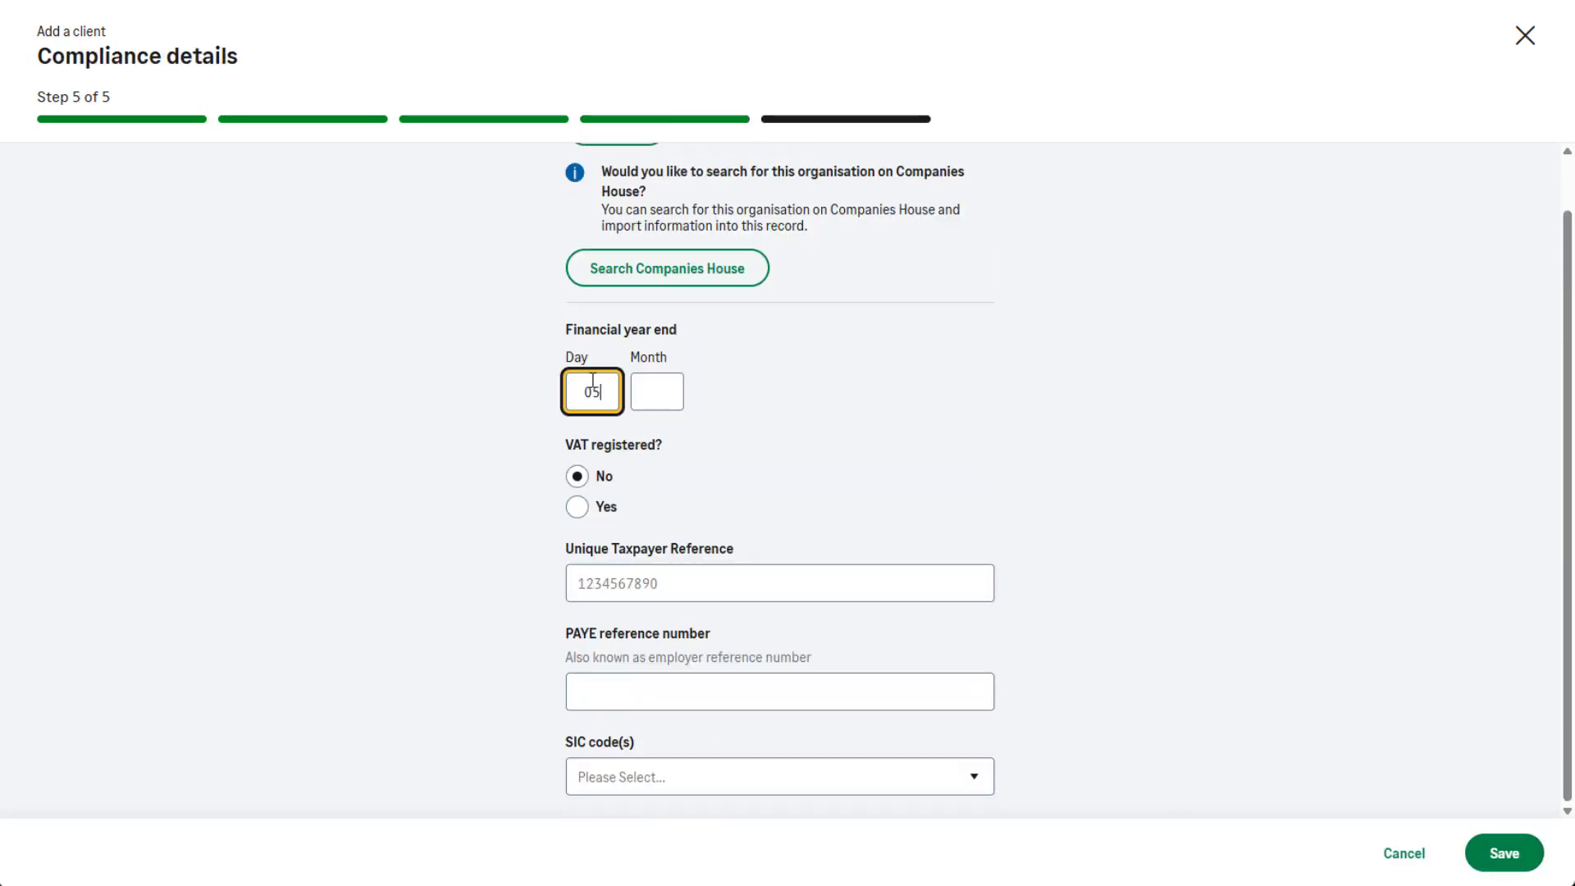
pyautogui.click(652, 394)
pyautogui.write('04')
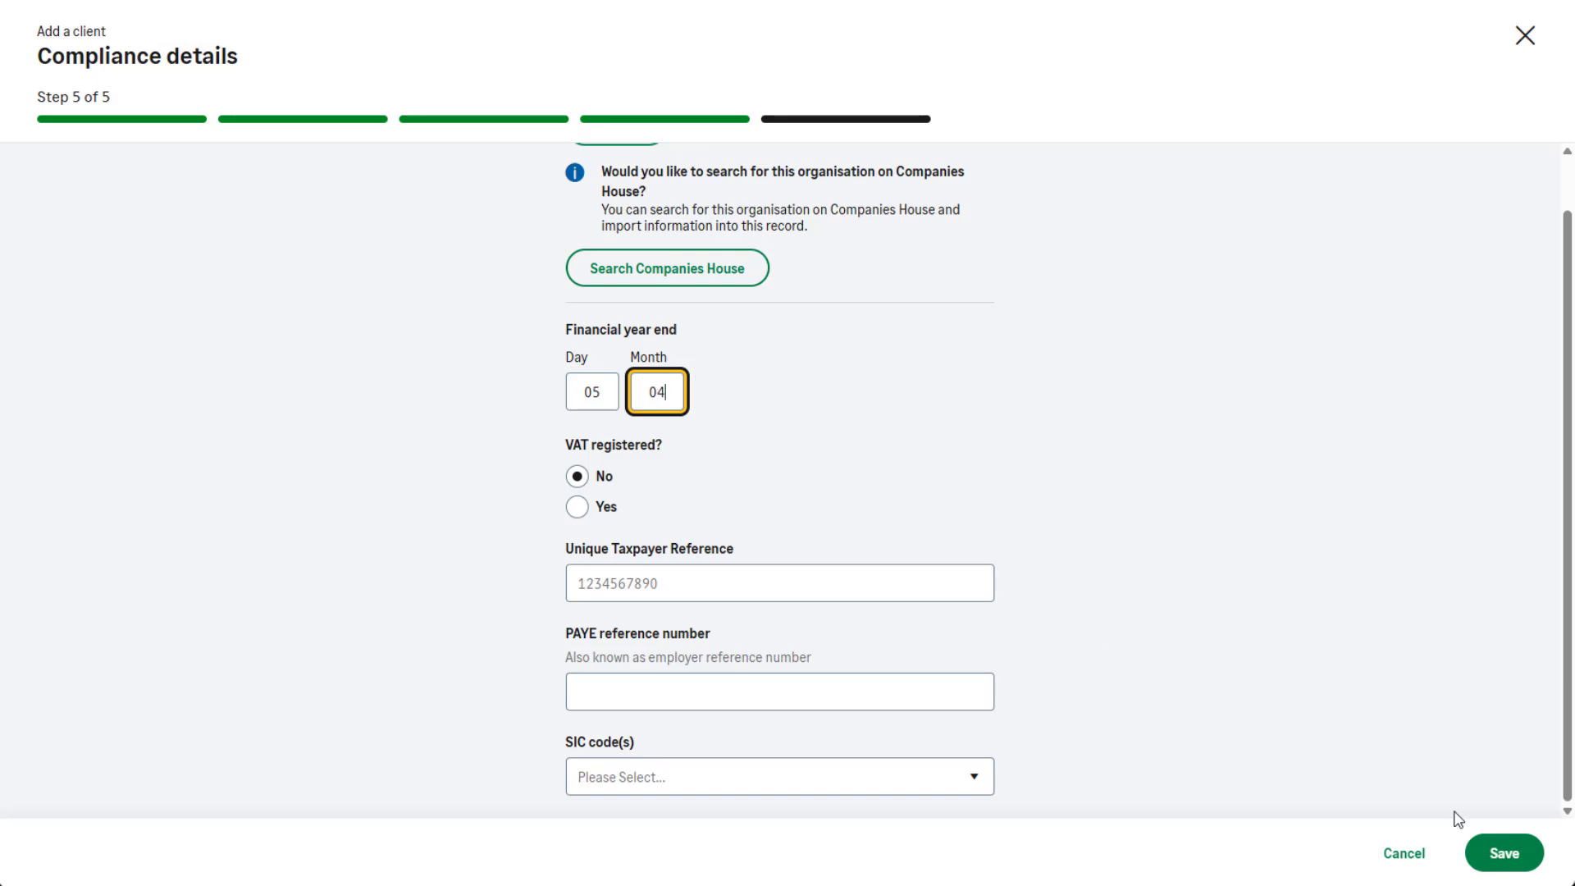
pyautogui.click(1494, 853)
pyautogui.click(1494, 855)
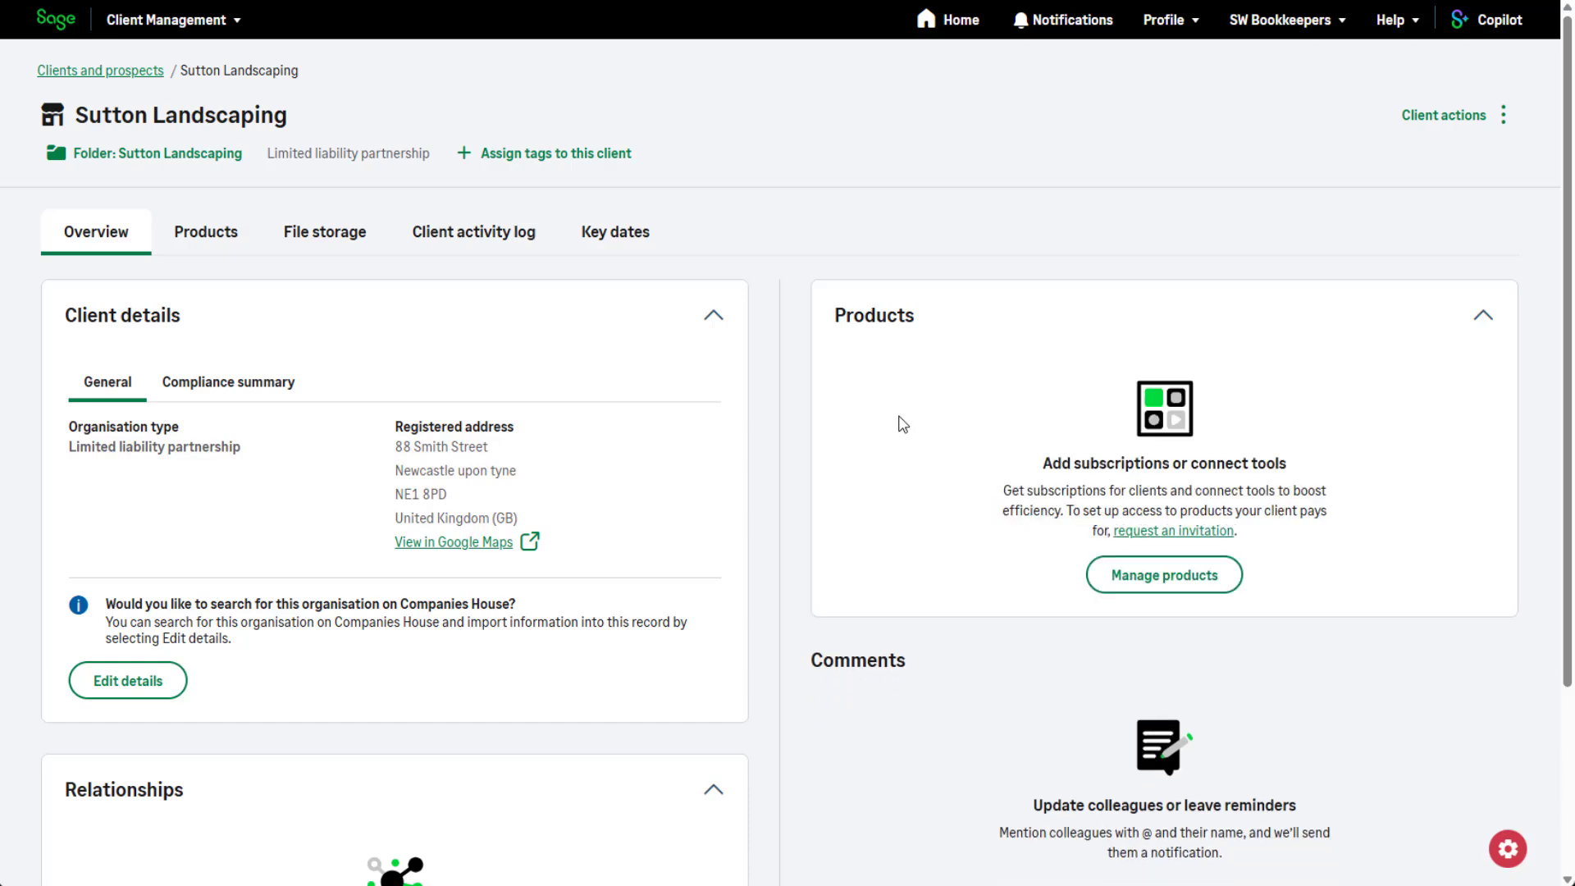
# Subscribe Sutton Landscaping to Compliance for Business and return to its client record.
pyautogui.click(1161, 574)
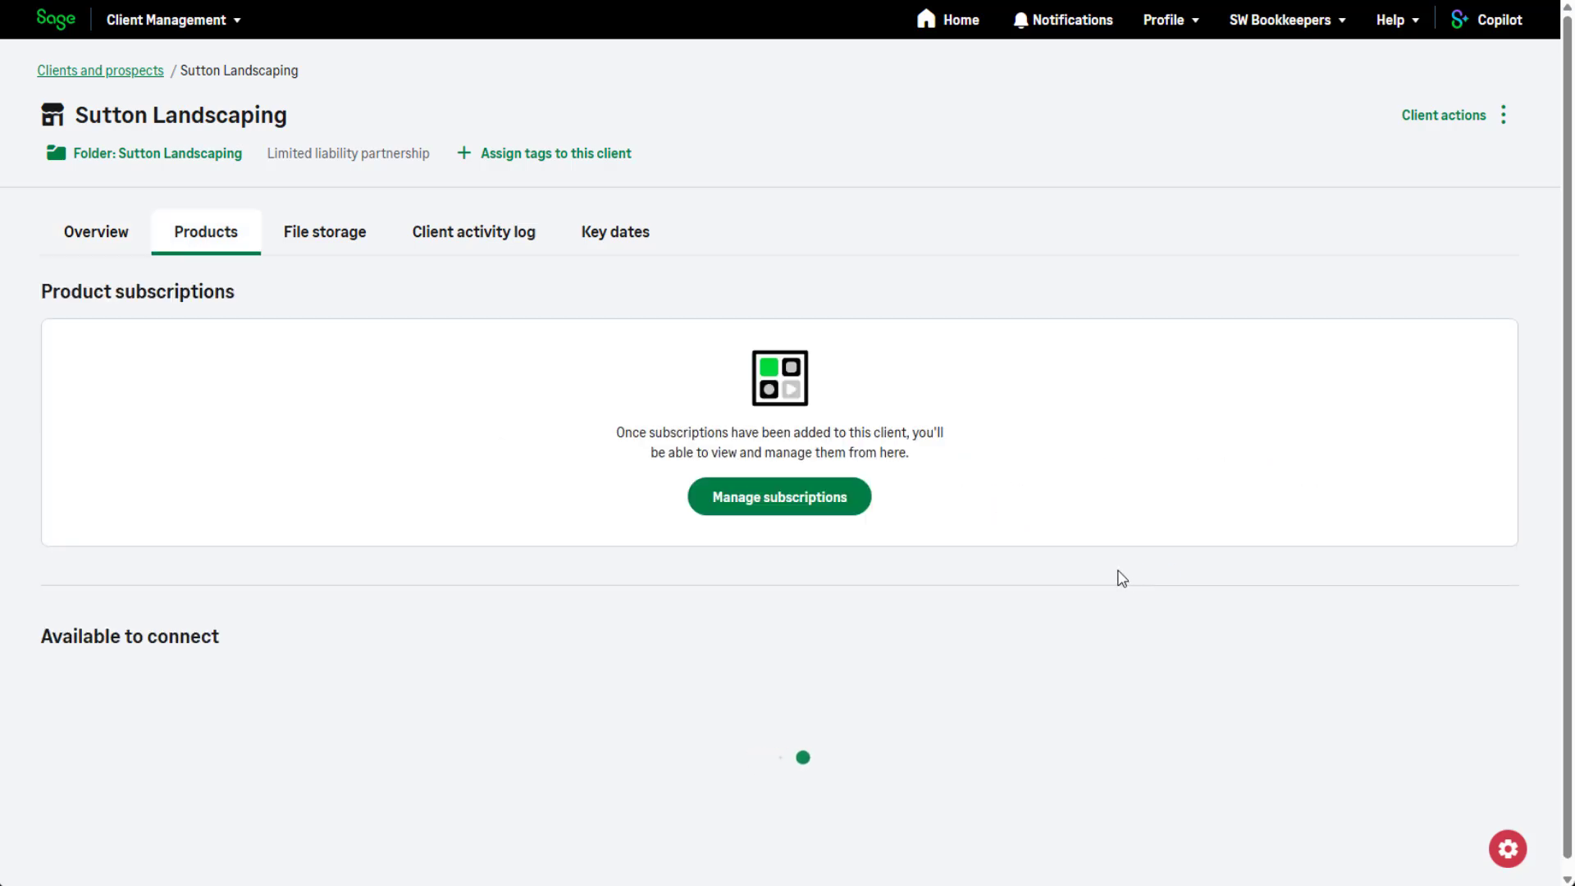
pyautogui.click(841, 502)
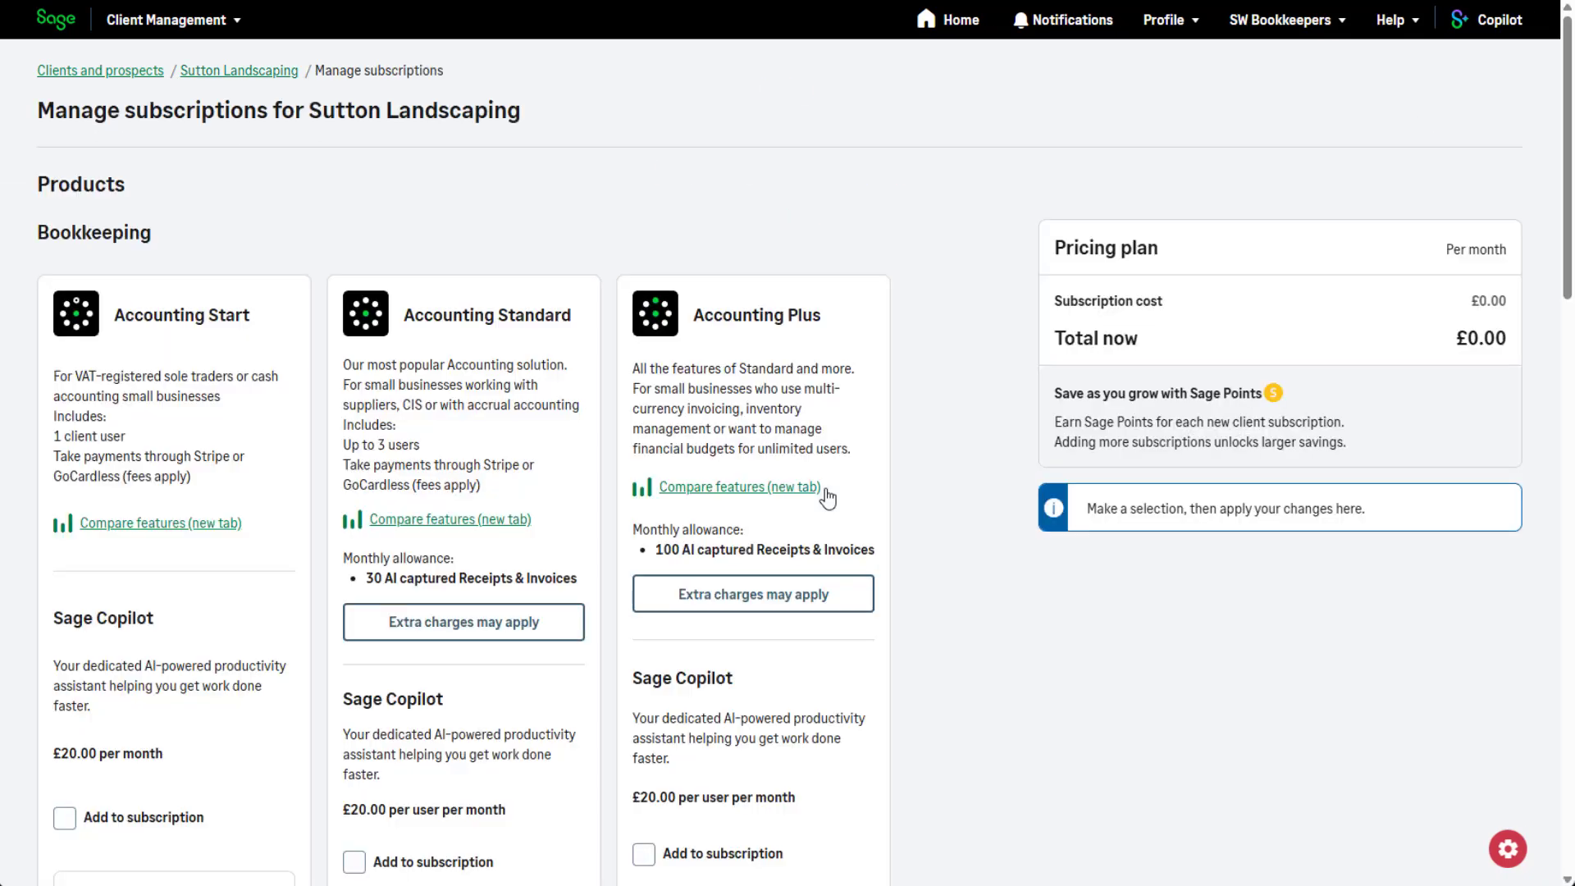
pyautogui.scroll(-12, 827, 497)
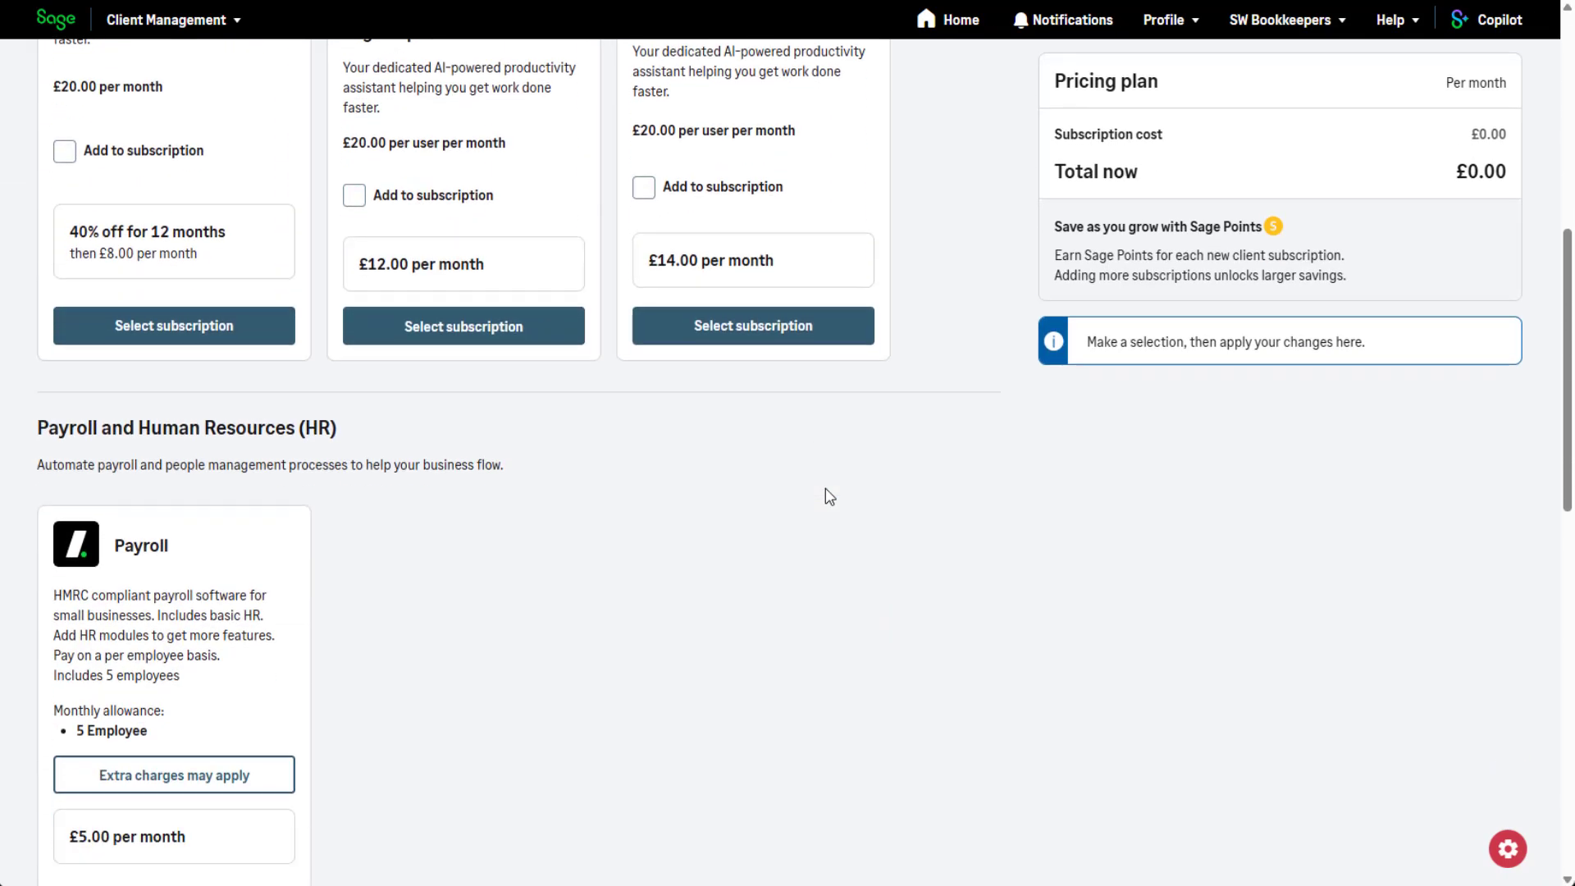
pyautogui.scroll(-5, 825, 489)
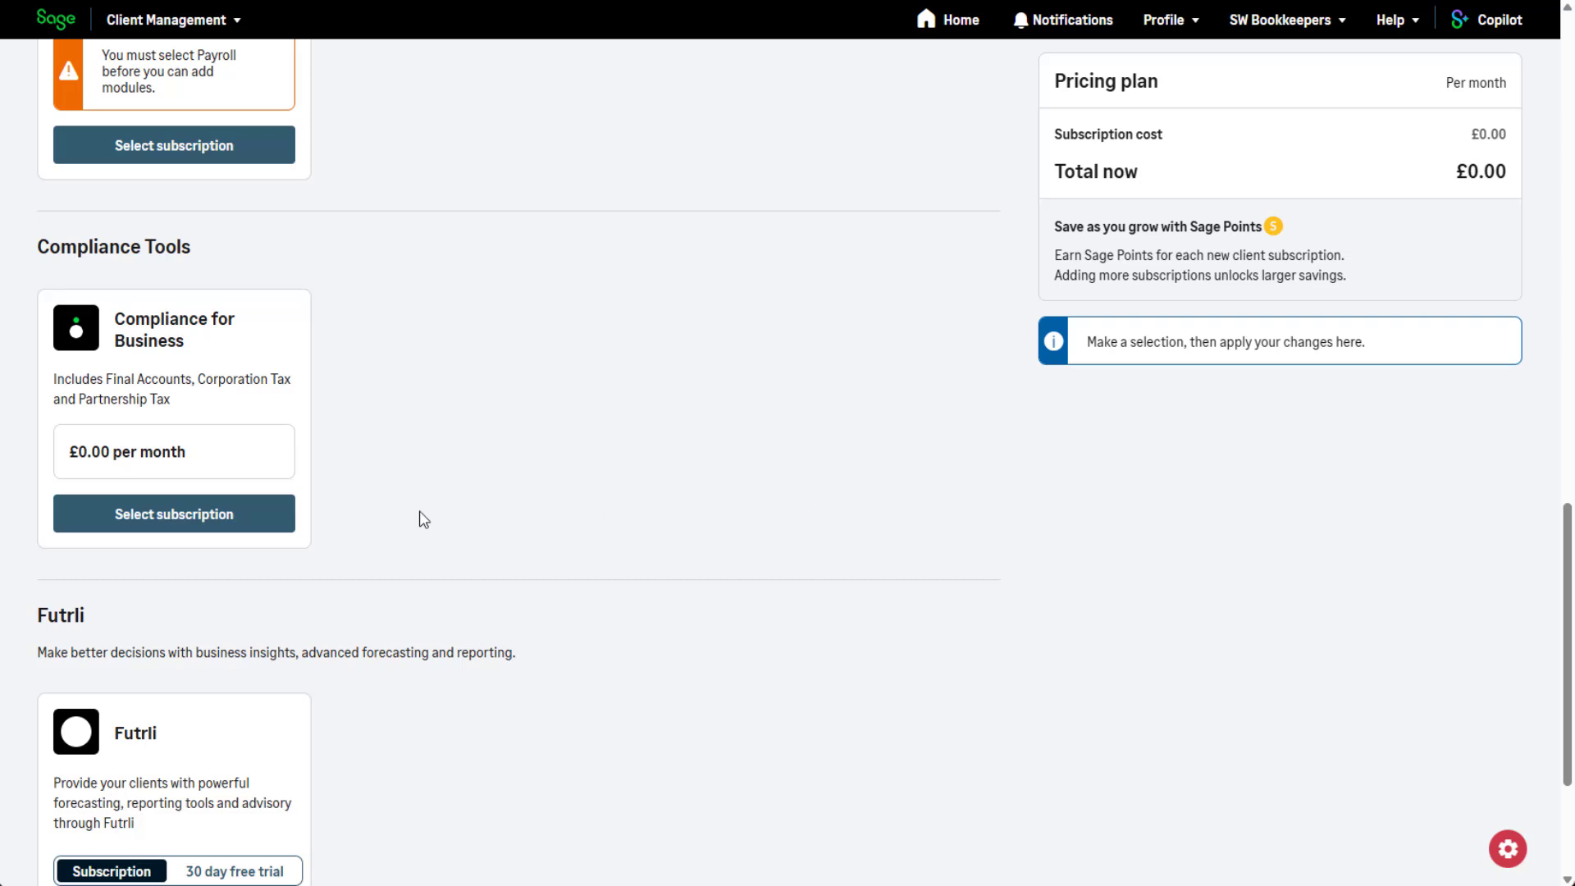
pyautogui.click(241, 531)
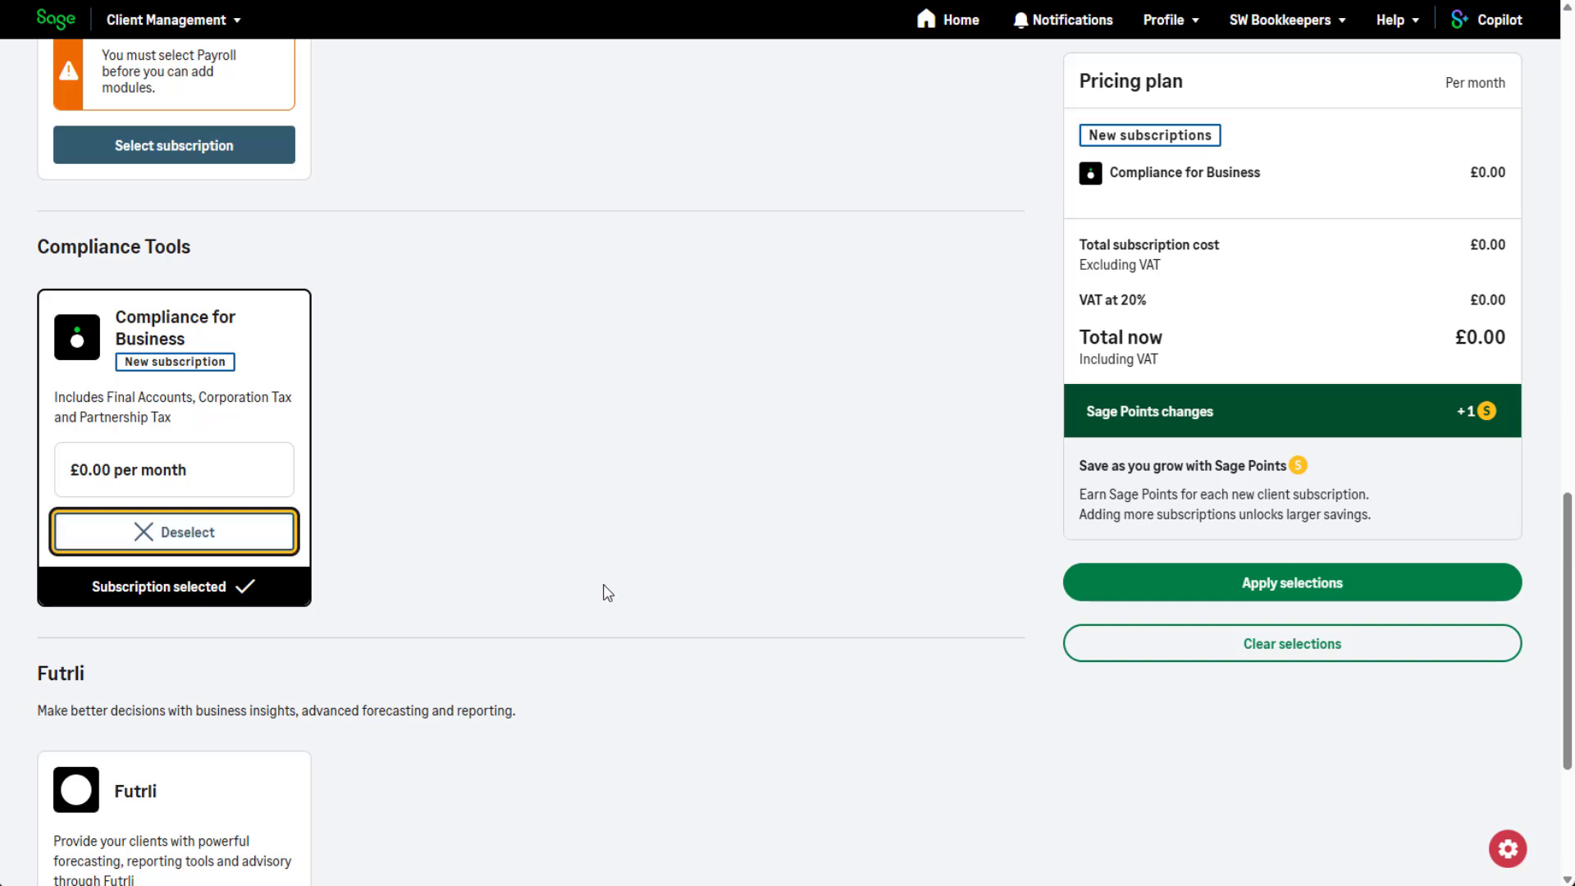
pyautogui.click(1120, 577)
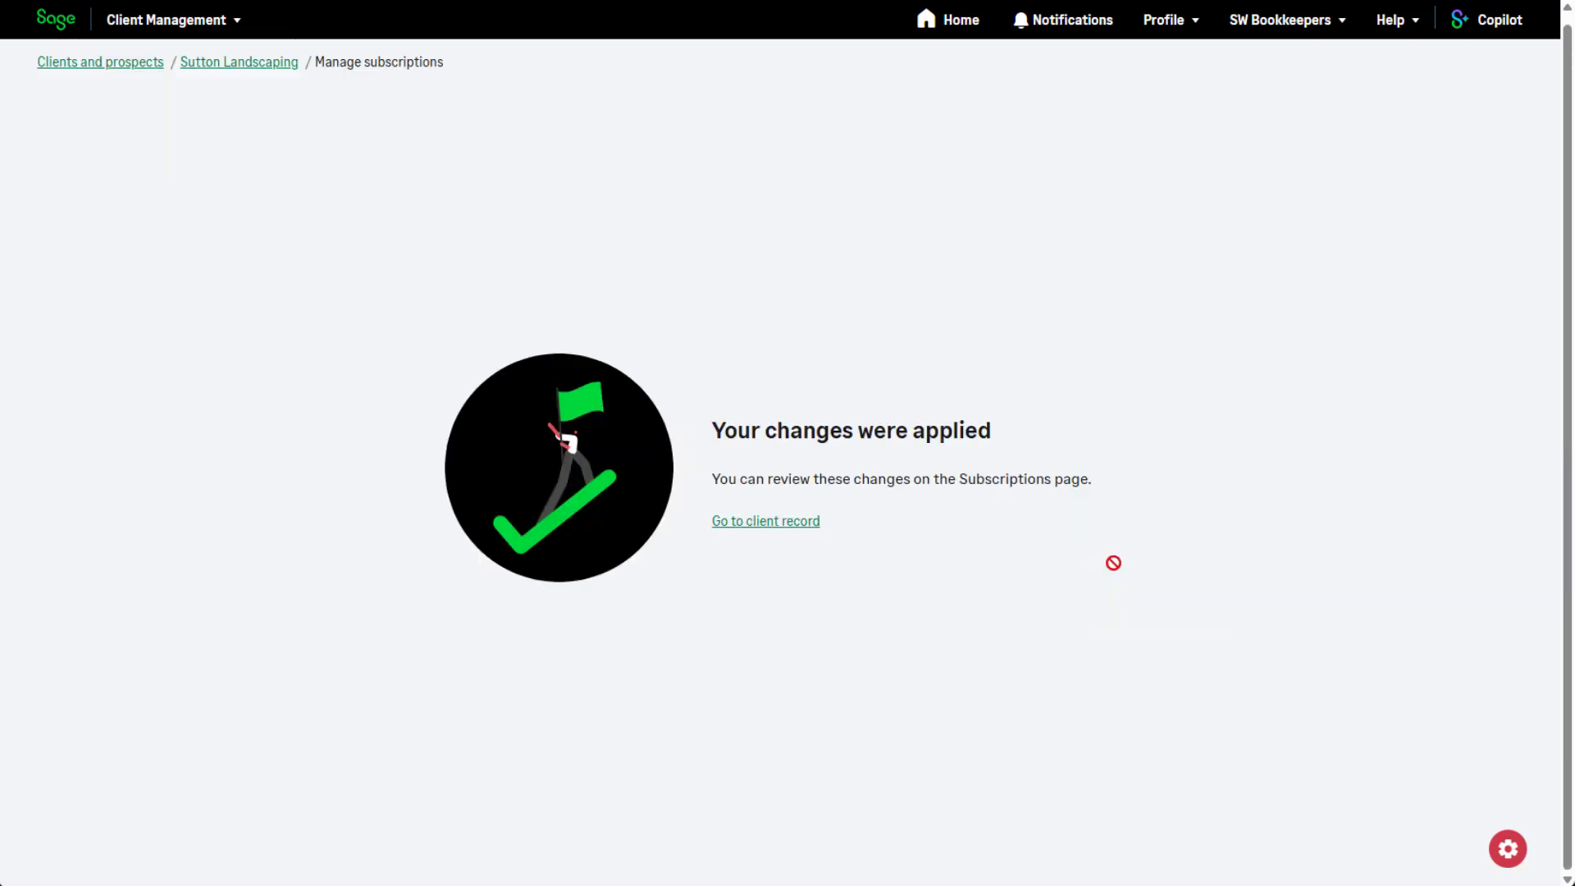
pyautogui.click(764, 522)
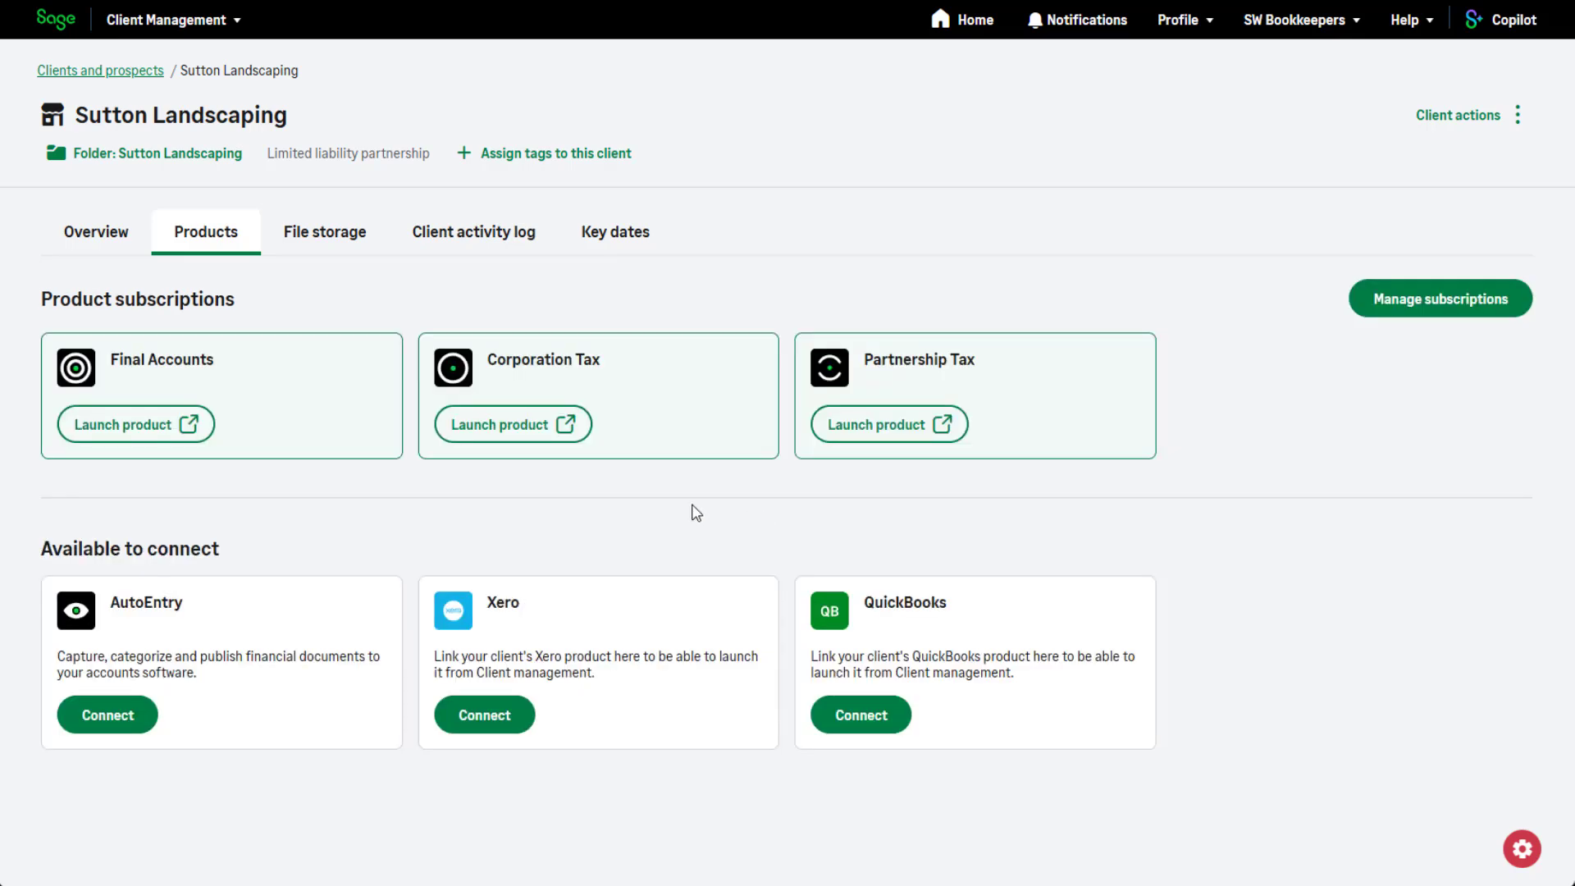
# Go back to the clients and prospects list and launch Partnership Tax for Sutton Landscaping.
pyautogui.click(97, 251)
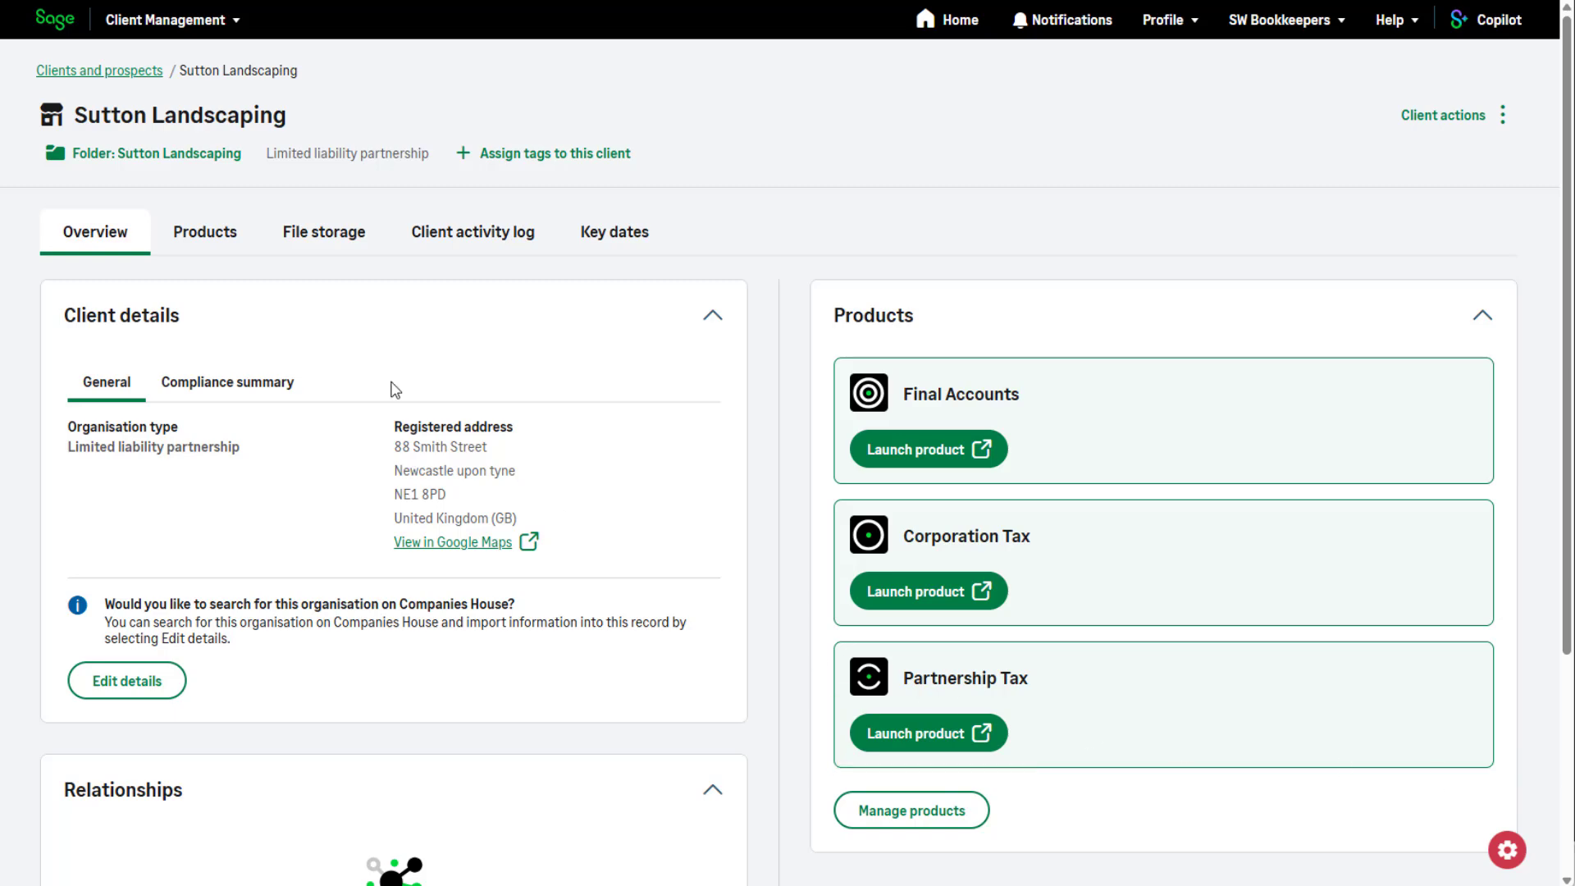
pyautogui.click(94, 71)
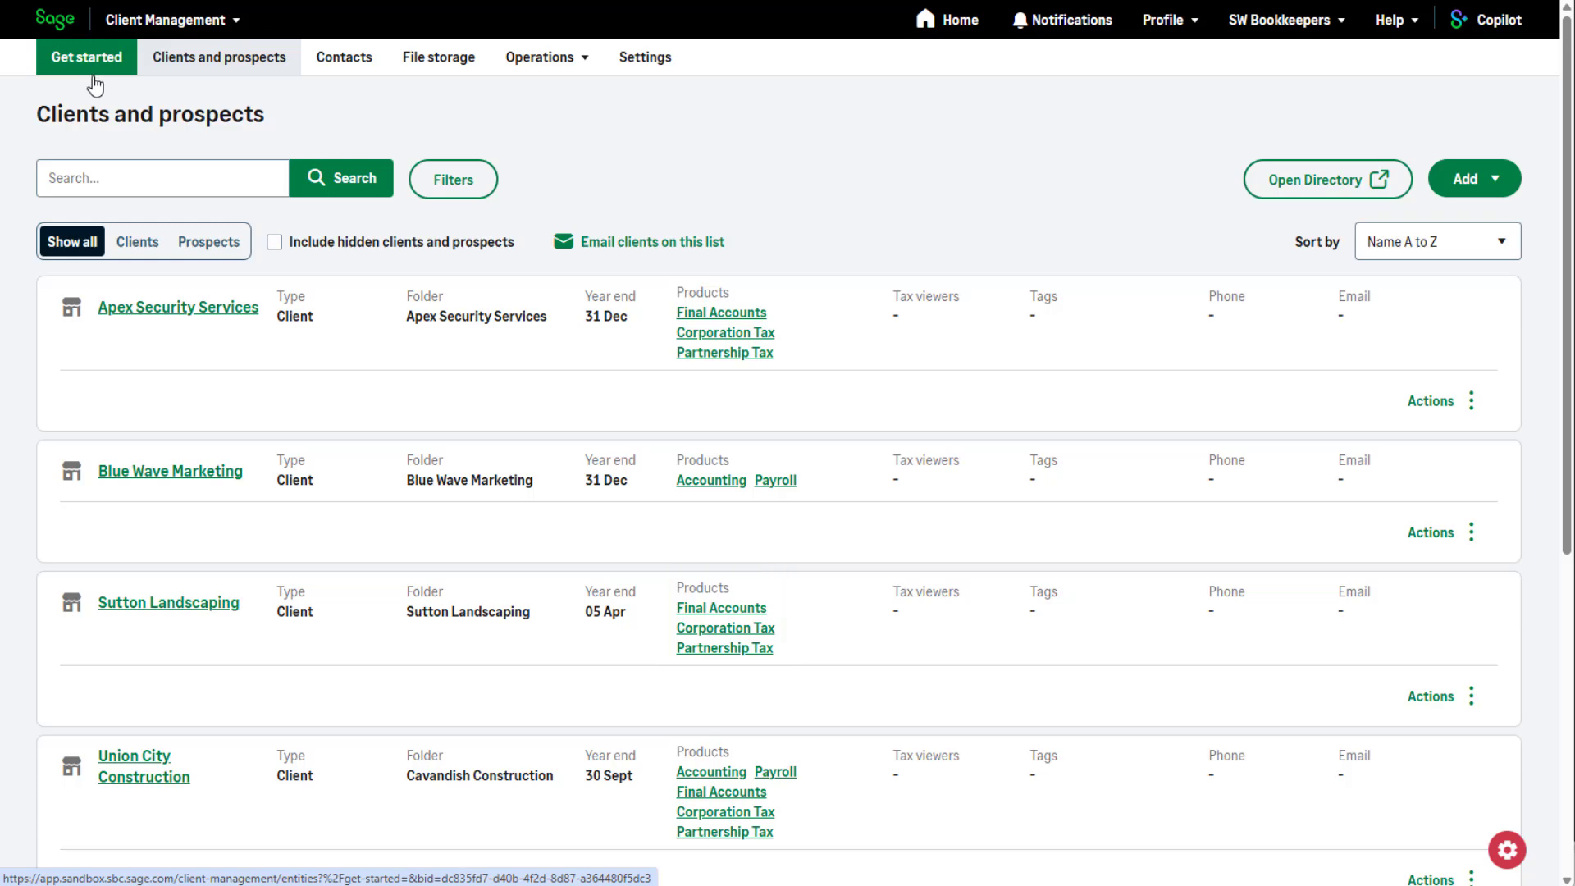
pyautogui.click(700, 649)
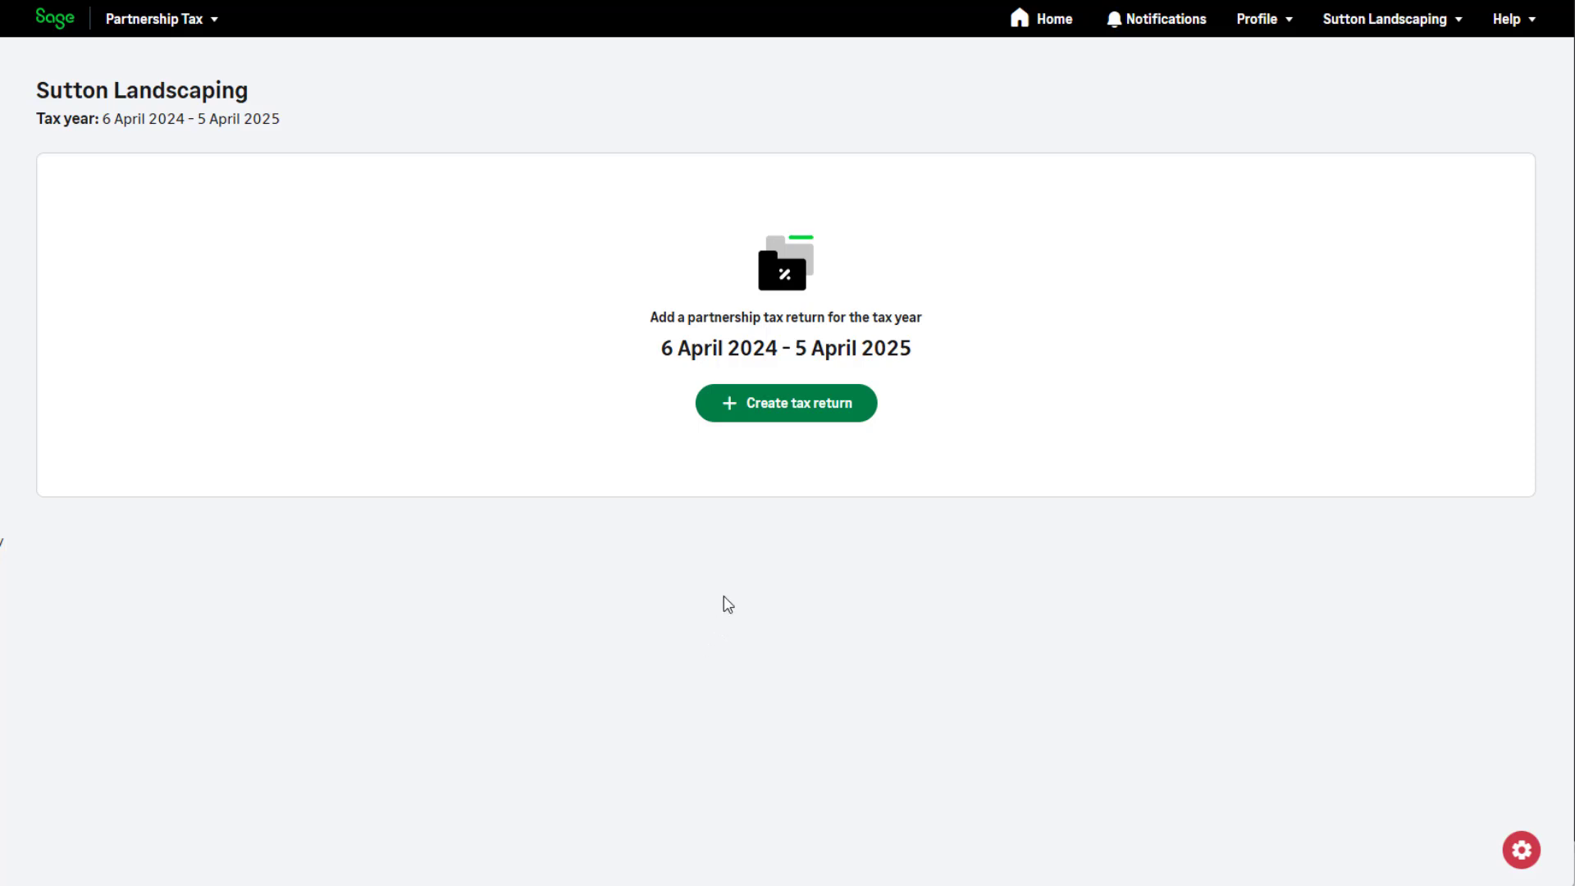
# Create the 6 April 2024 - 5 April 2025 tax return and save its practice details for SW Bookkeepers with phone and address.
pyautogui.click(786, 414)
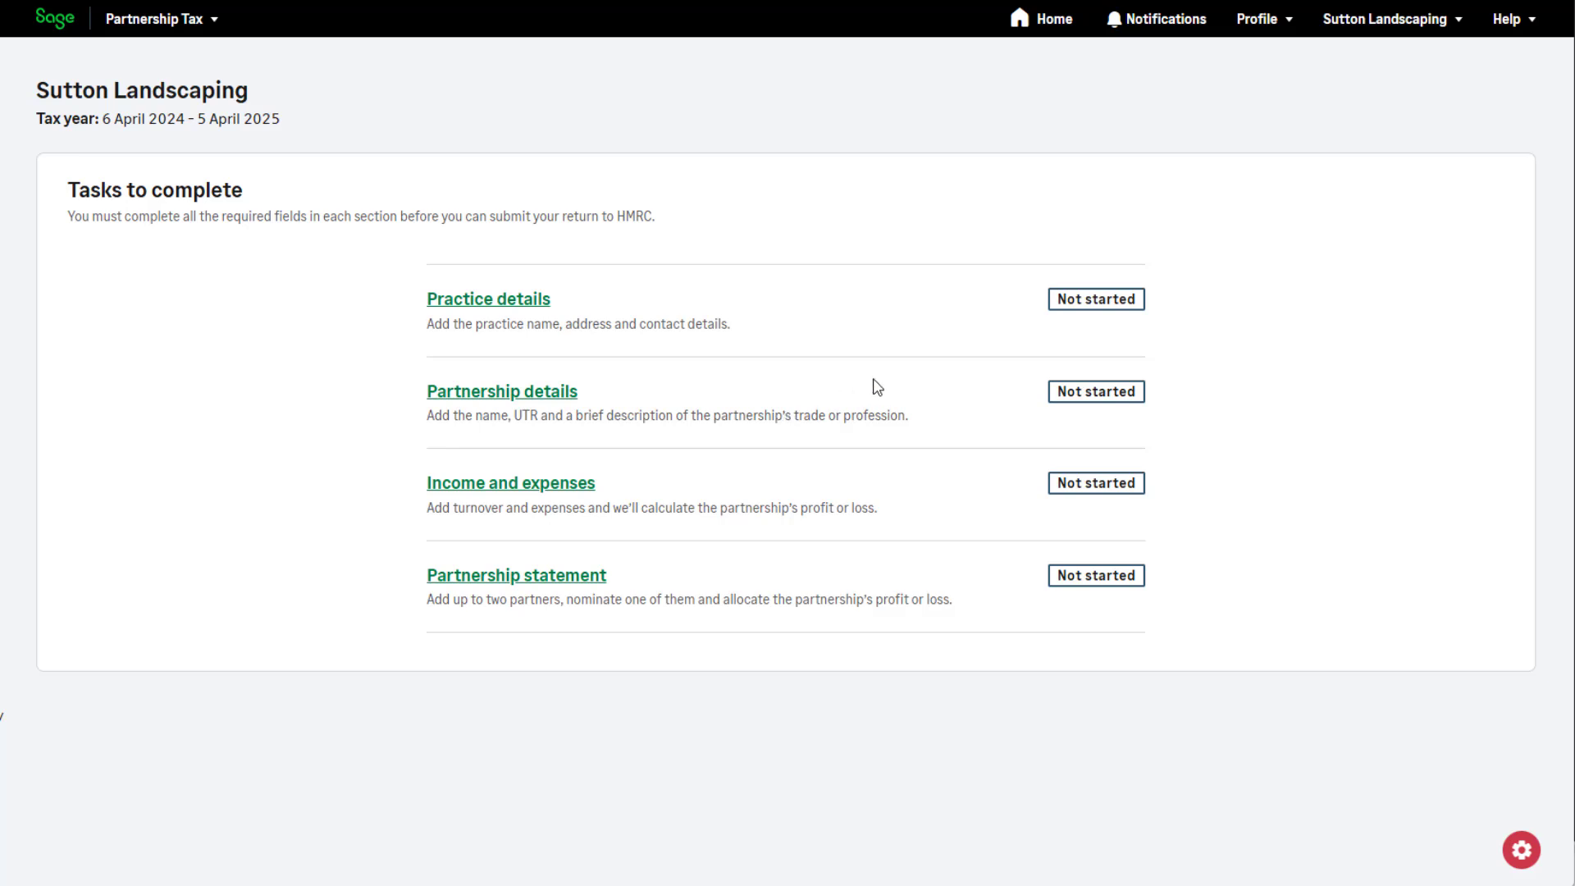
pyautogui.click(537, 300)
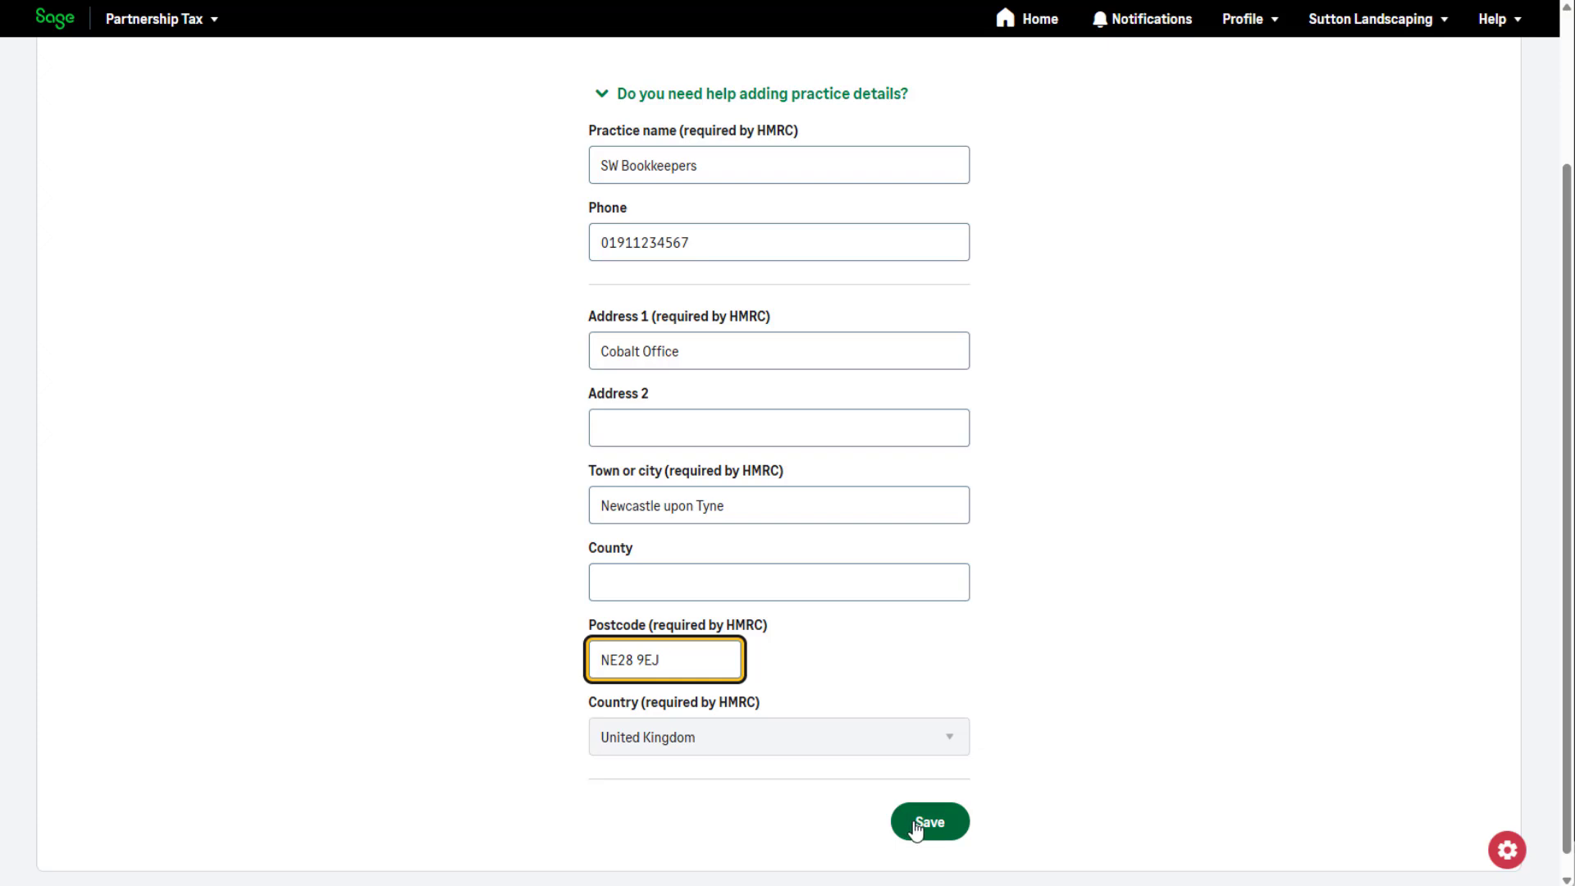
pyautogui.click(921, 827)
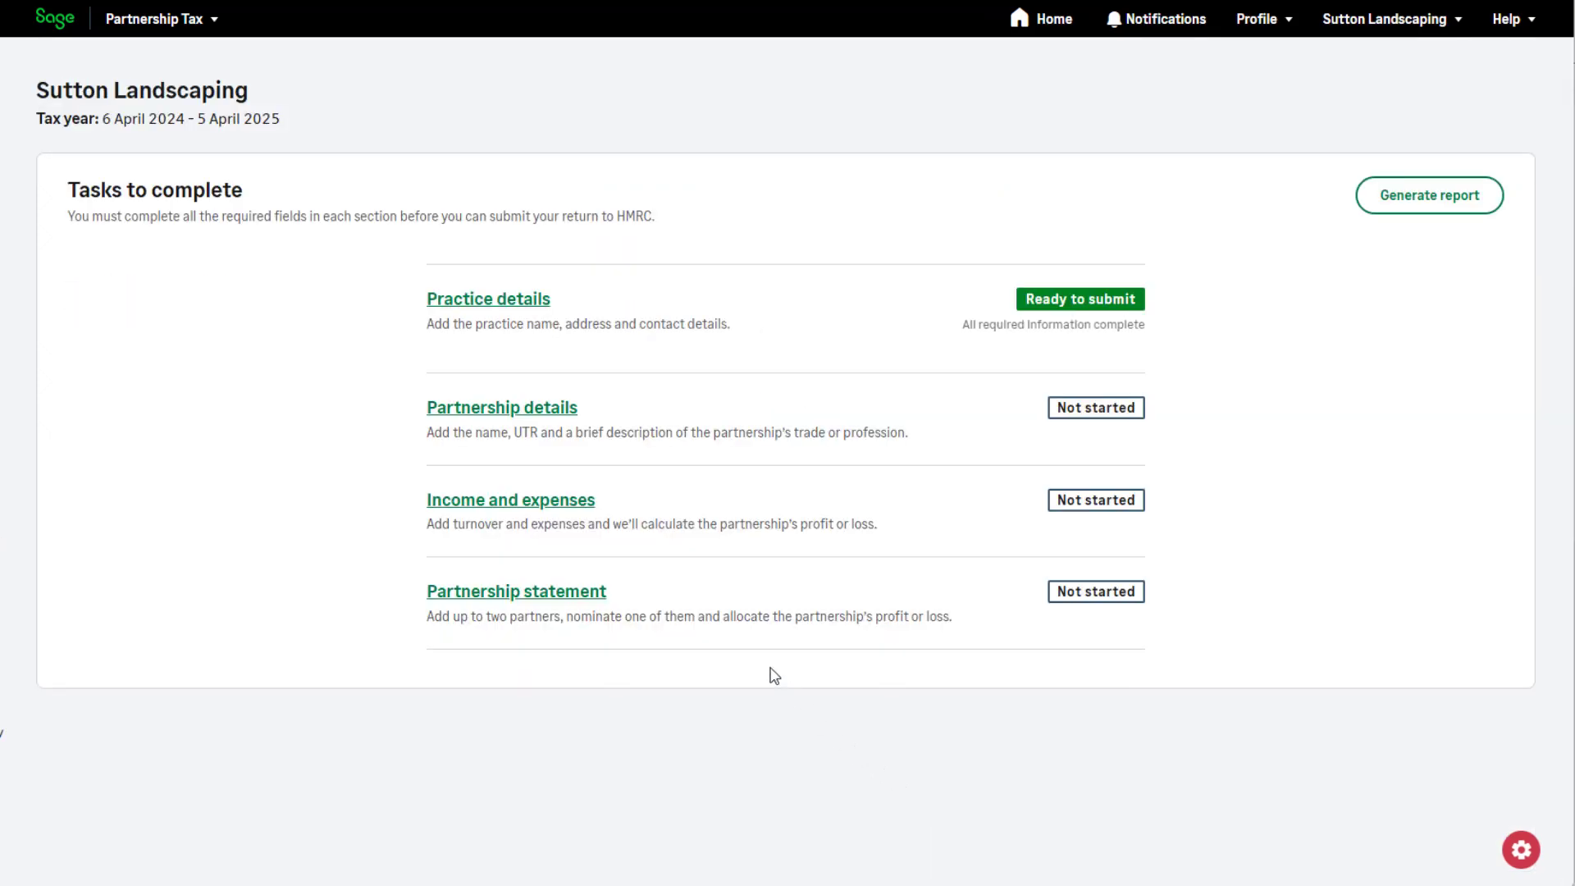
# Enter the partnership name and Unique Taxpayer Reference in the partnership details and save them.
pyautogui.click(557, 416)
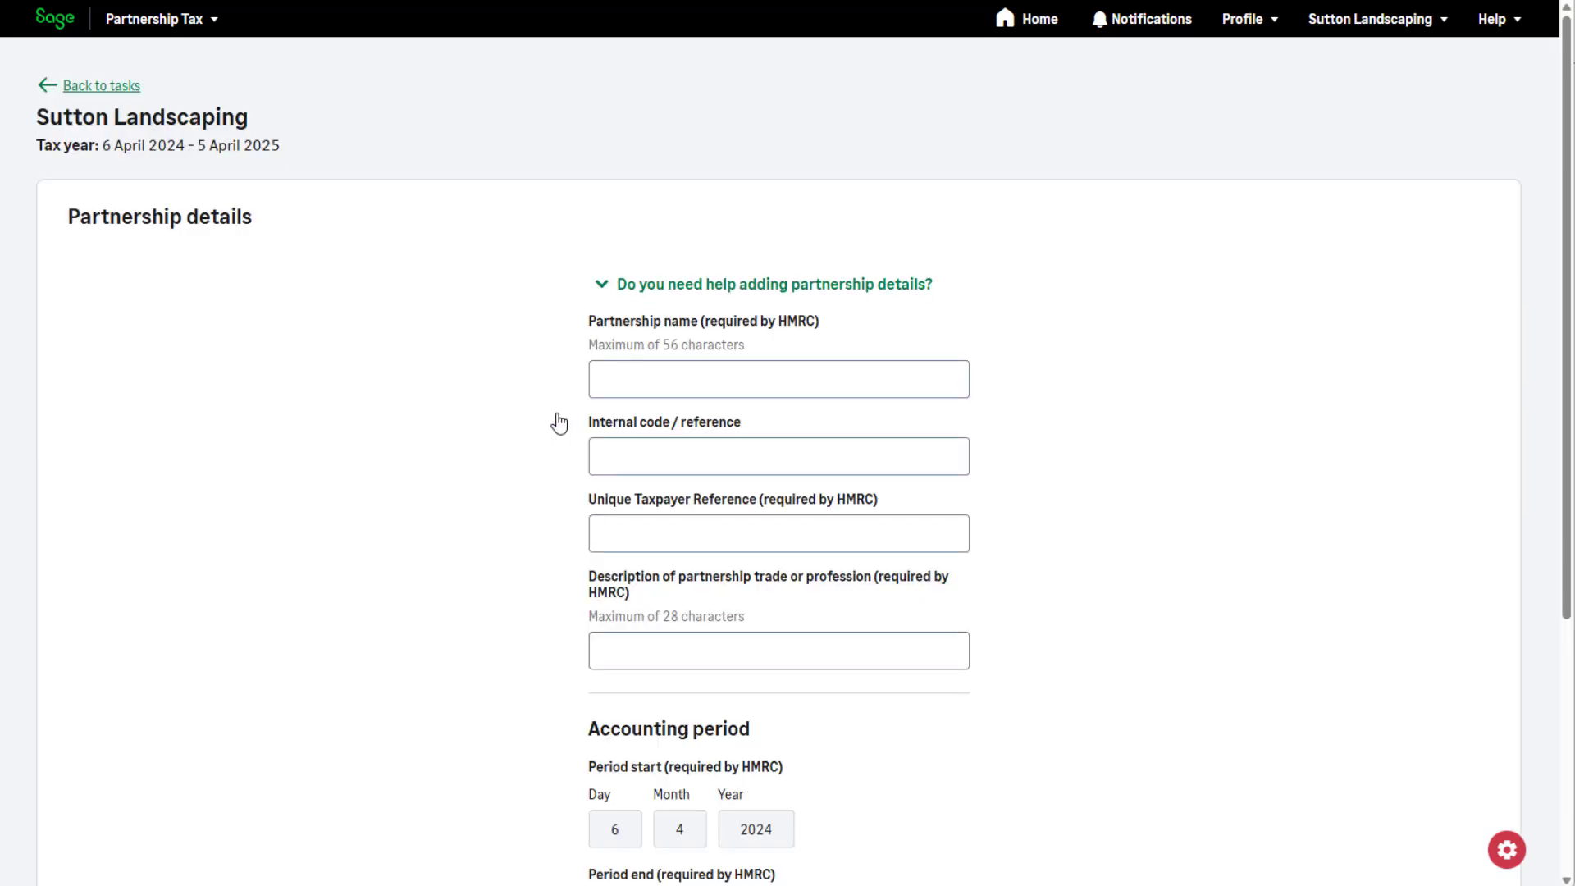
pyautogui.click(671, 379)
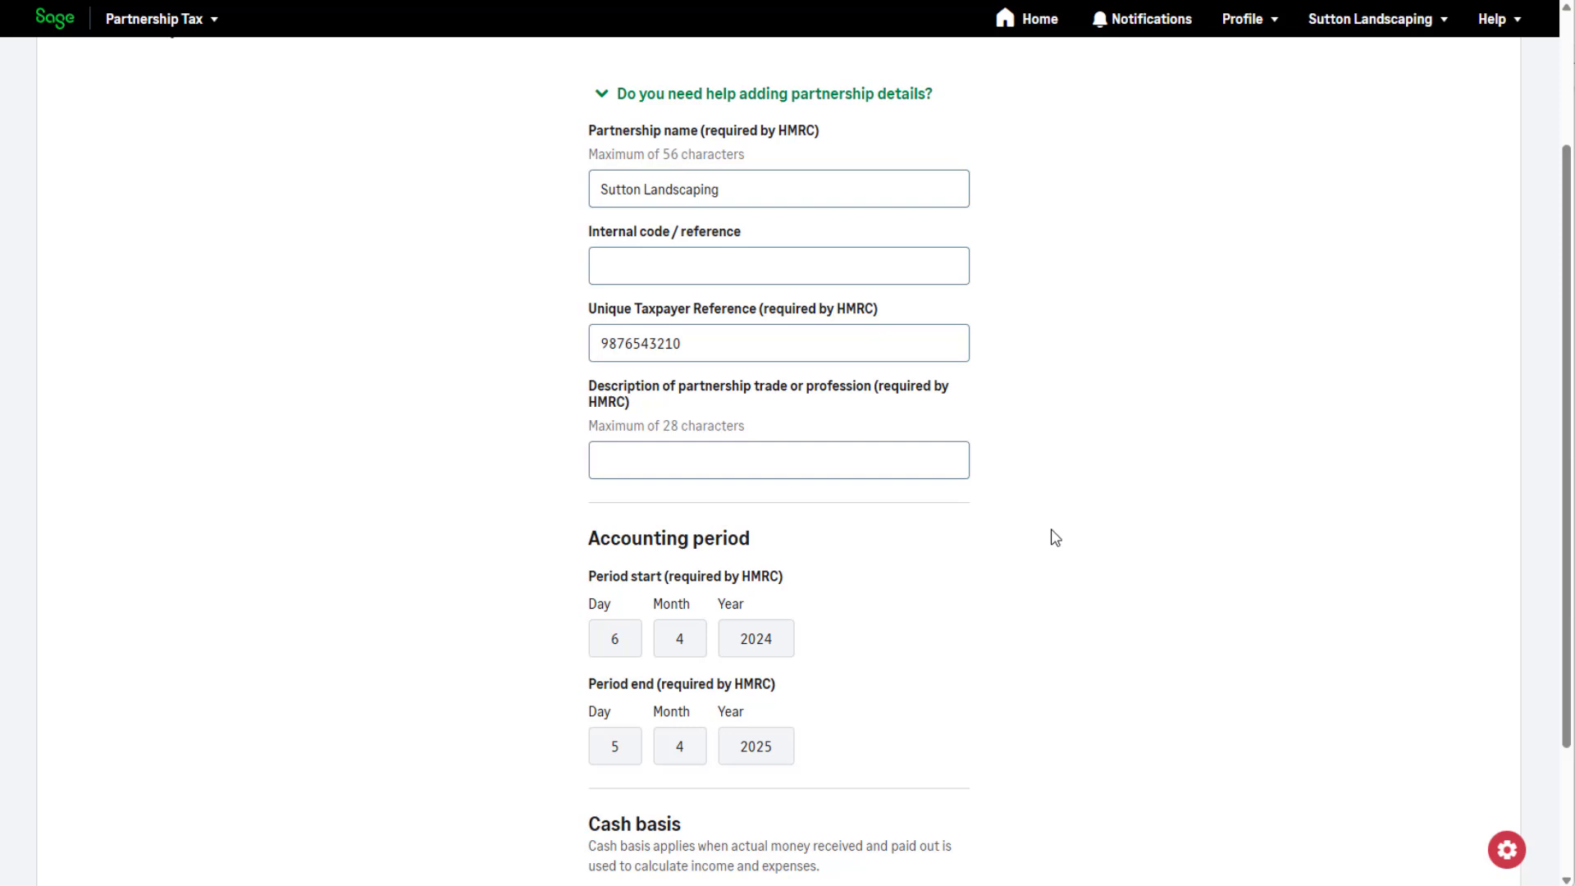
pyautogui.scroll(-3, 1052, 535)
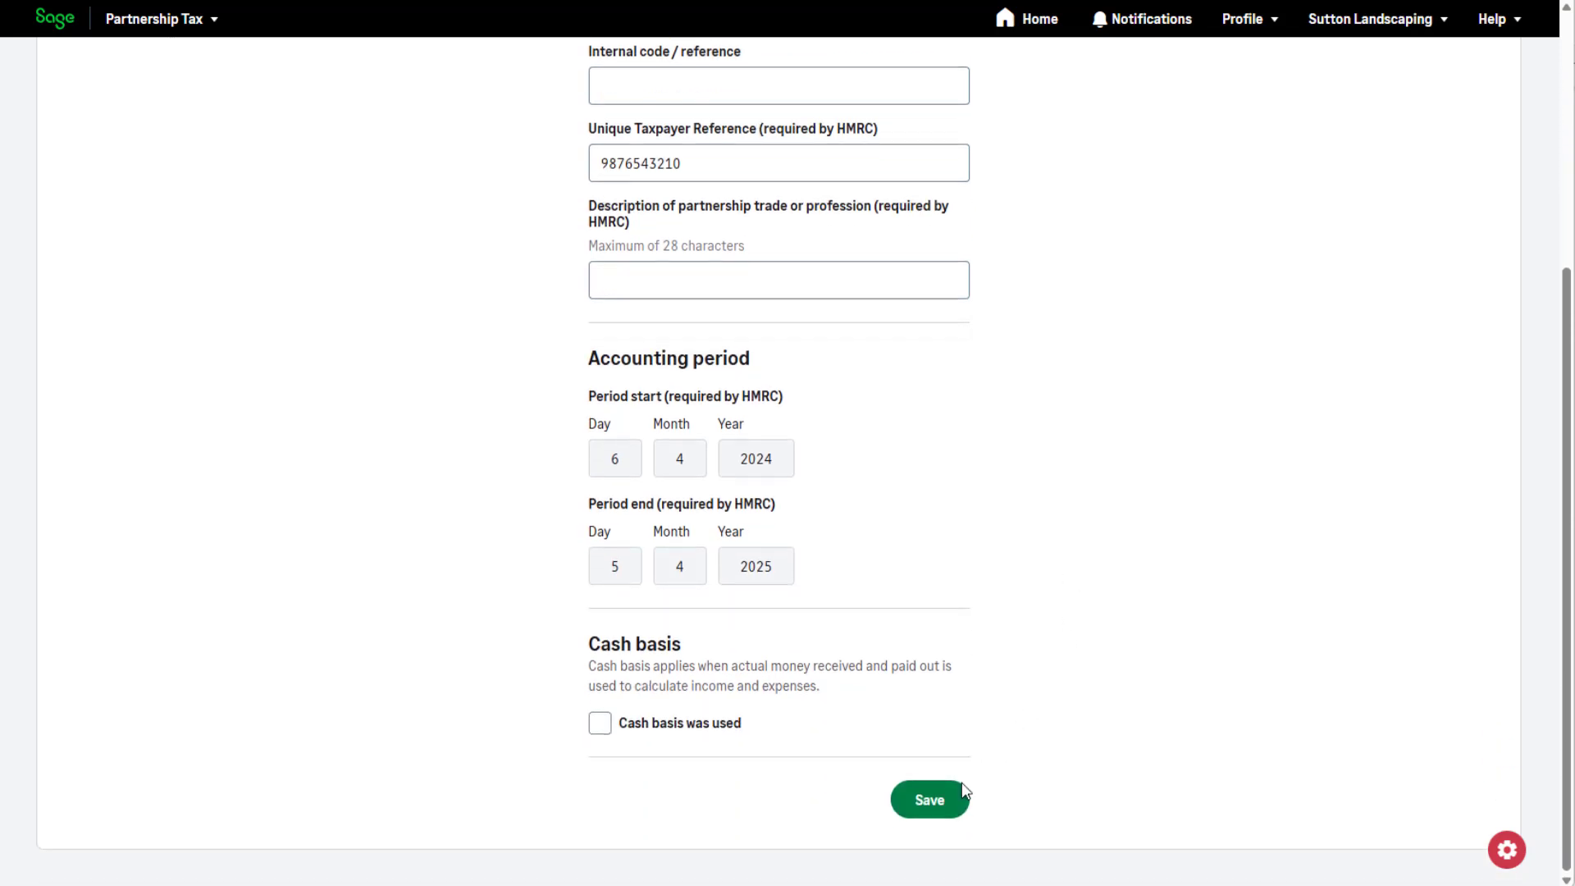
pyautogui.click(952, 799)
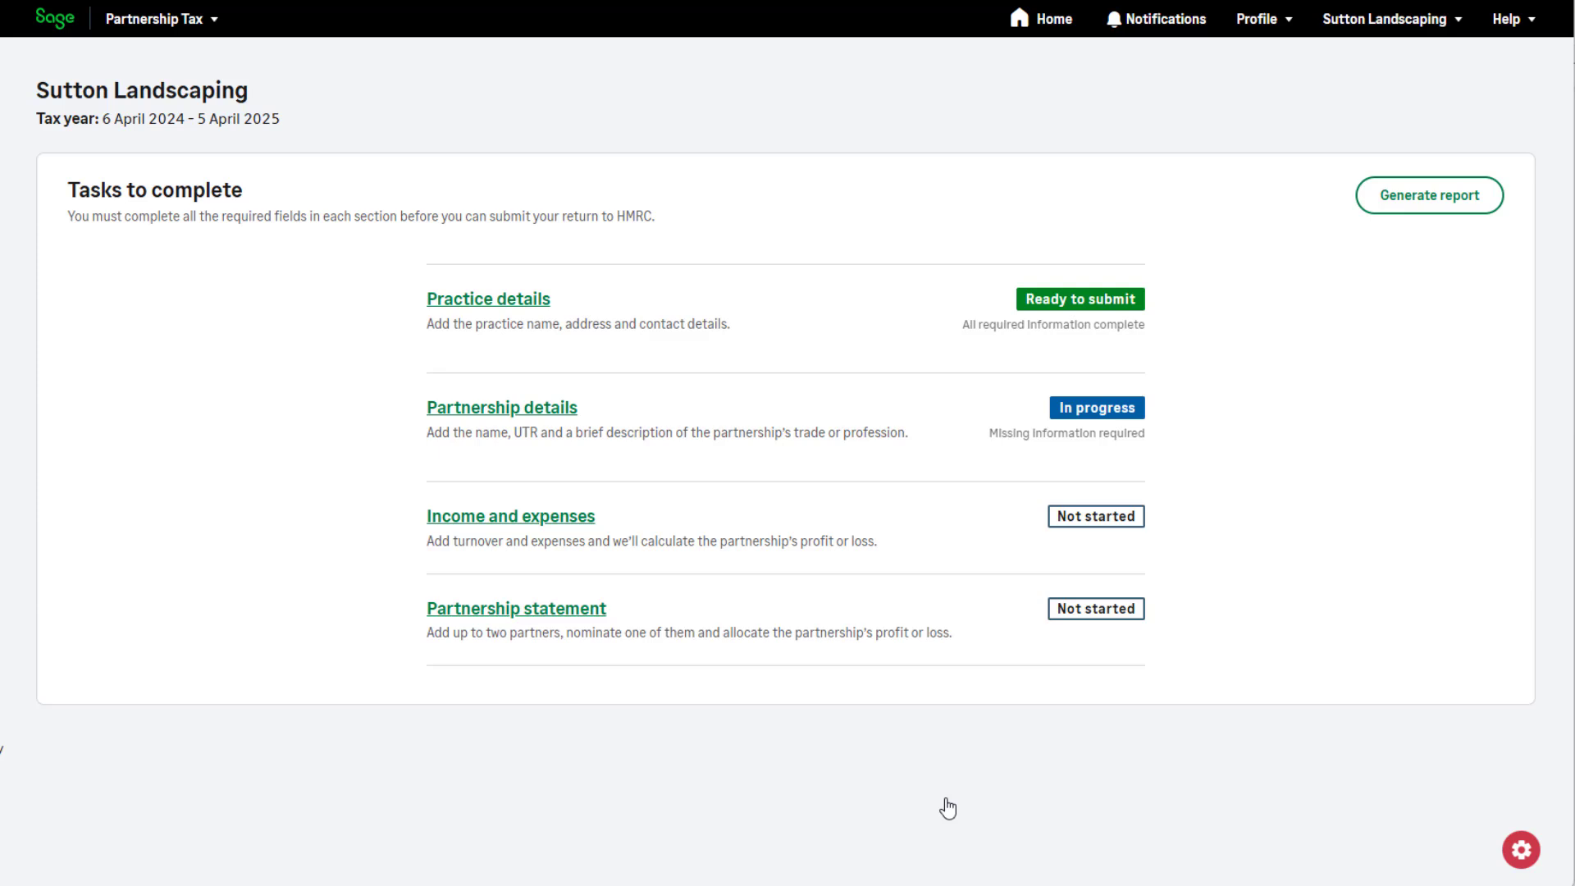
# Complete the partnership details with the internal reference and the trade description "Gardening and landscaping", and save.
pyautogui.click(477, 421)
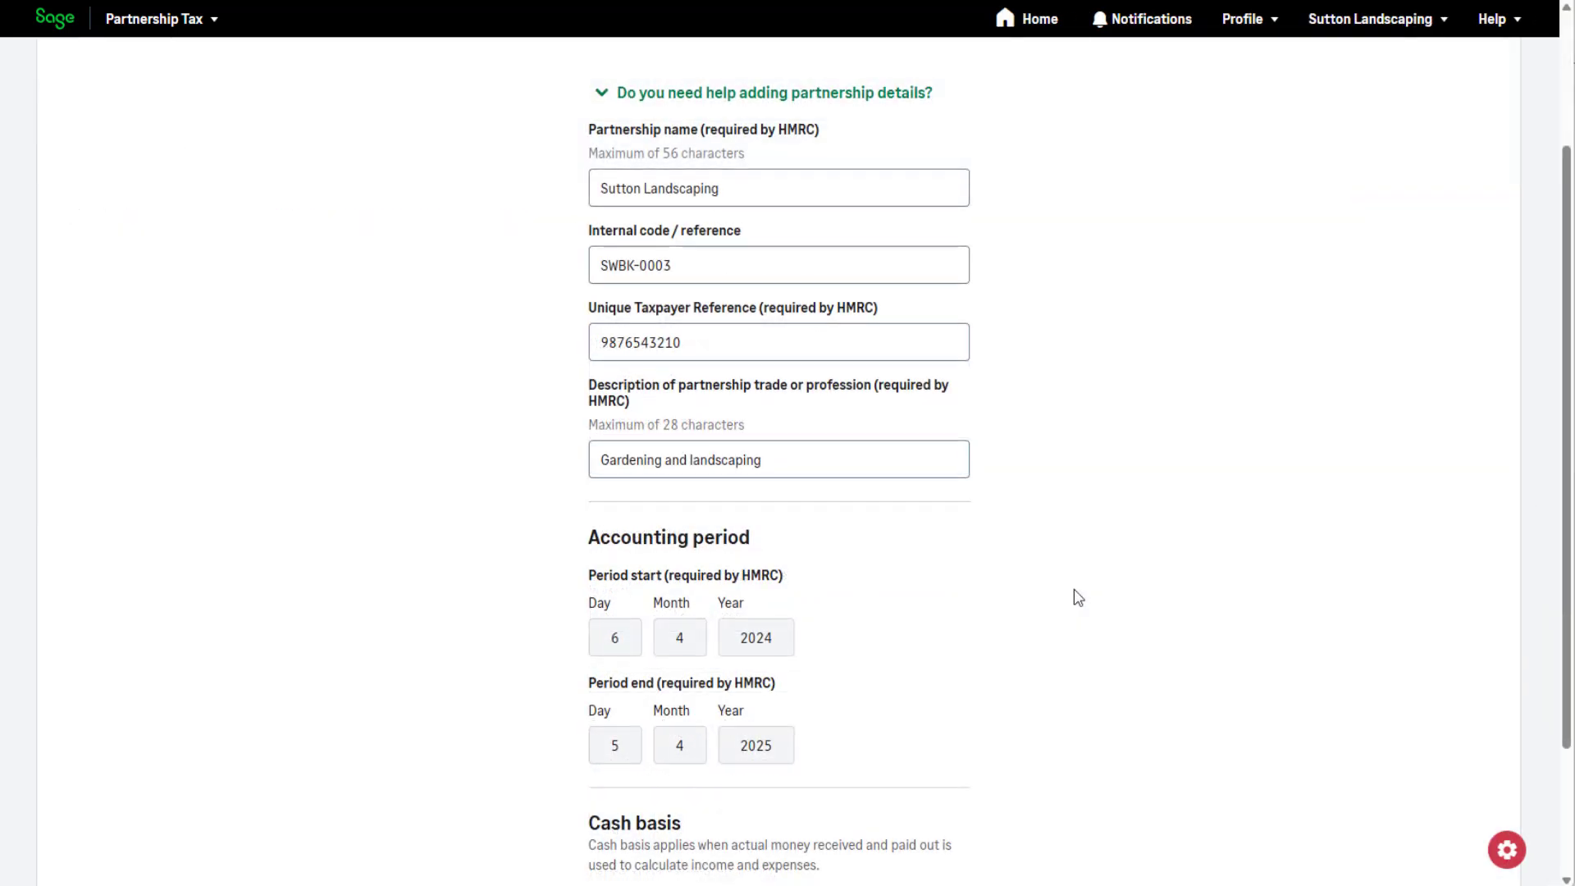
pyautogui.scroll(-3, 1072, 598)
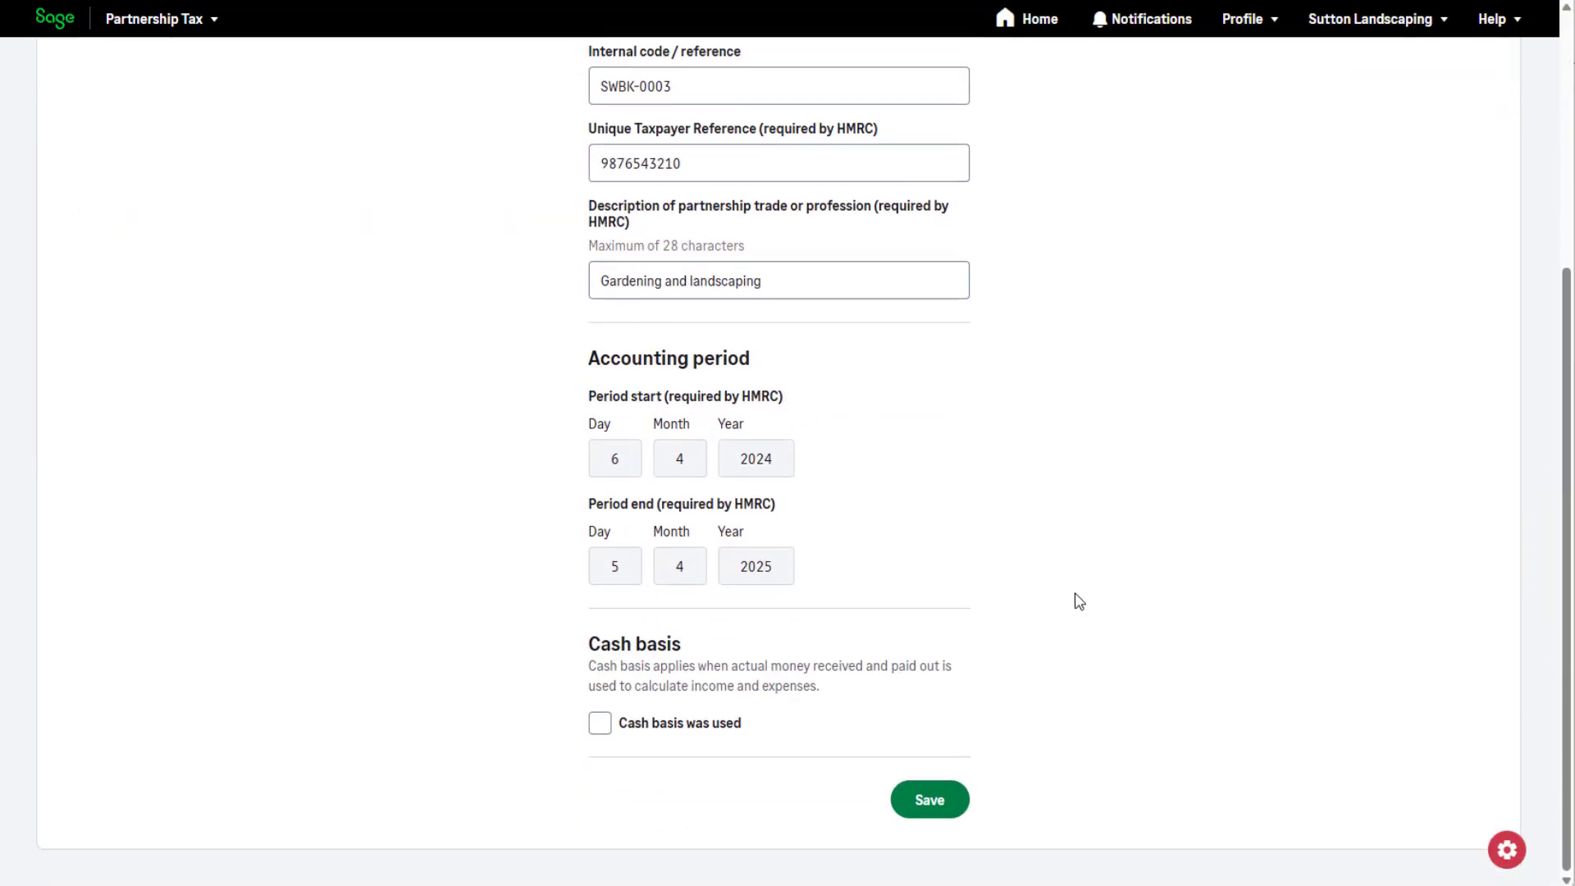
pyautogui.click(926, 800)
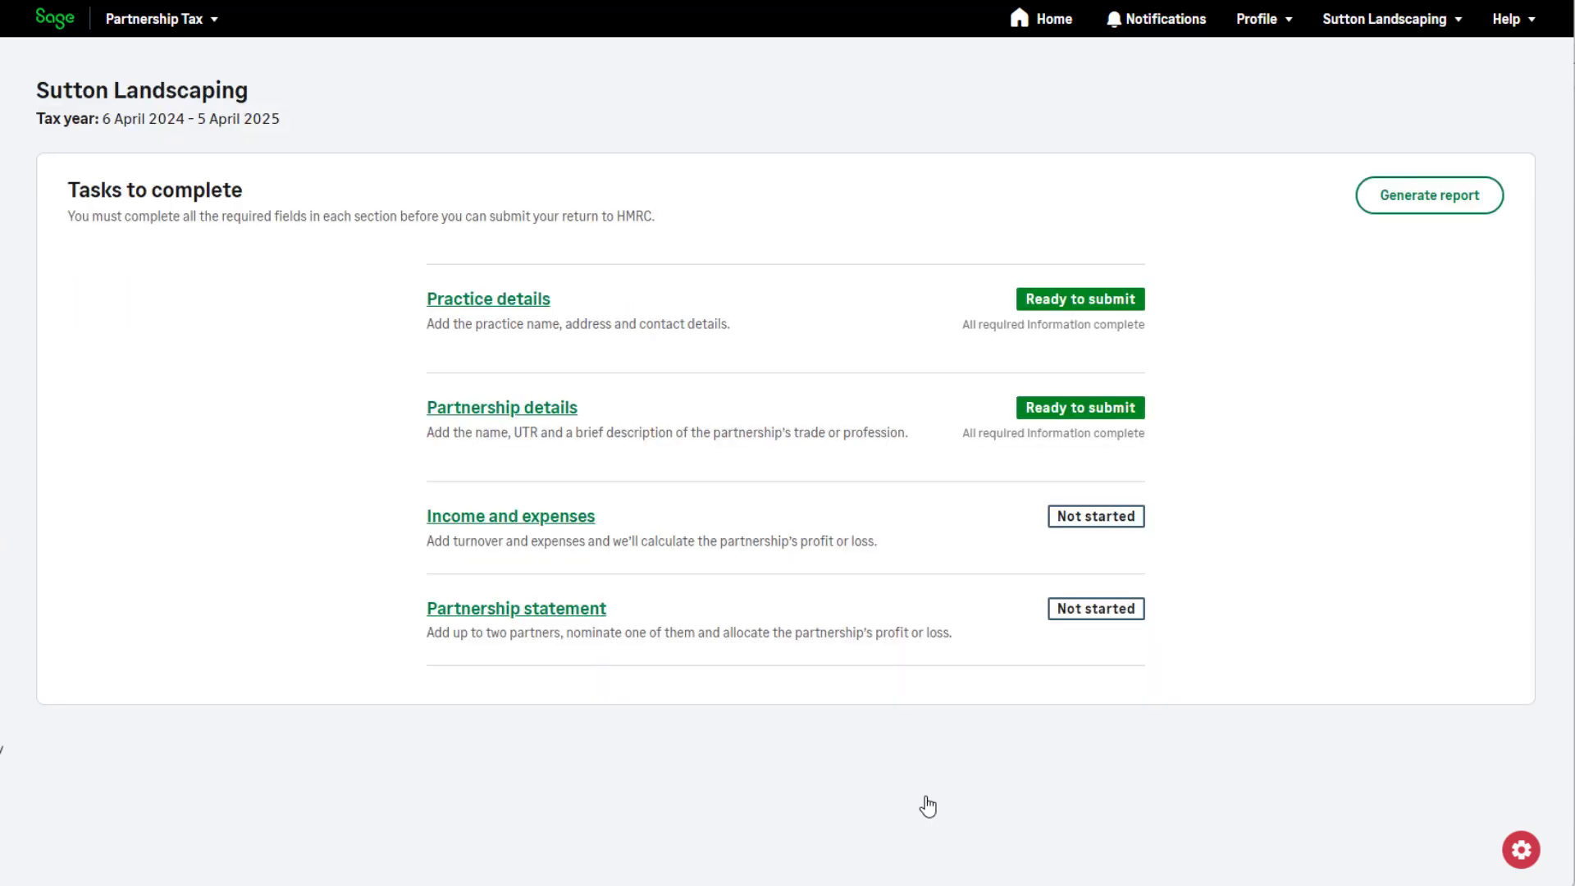
# Record a turnover of 80000 and allowable expenses of 10000 in the income and expenses section, and save.
pyautogui.click(538, 521)
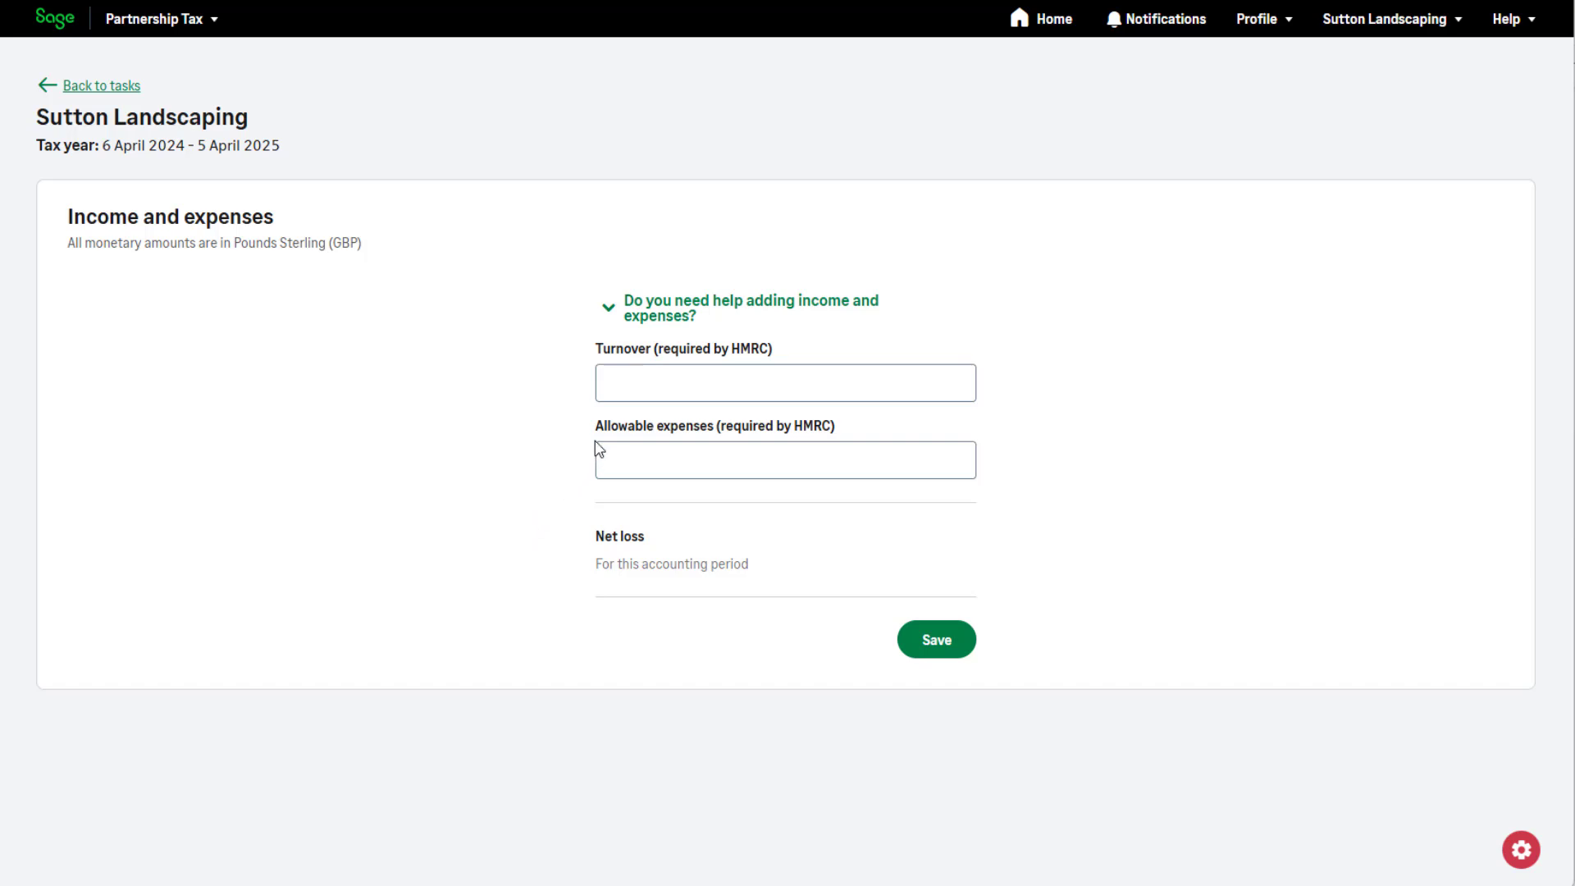
pyautogui.click(628, 384)
pyautogui.write('80000')
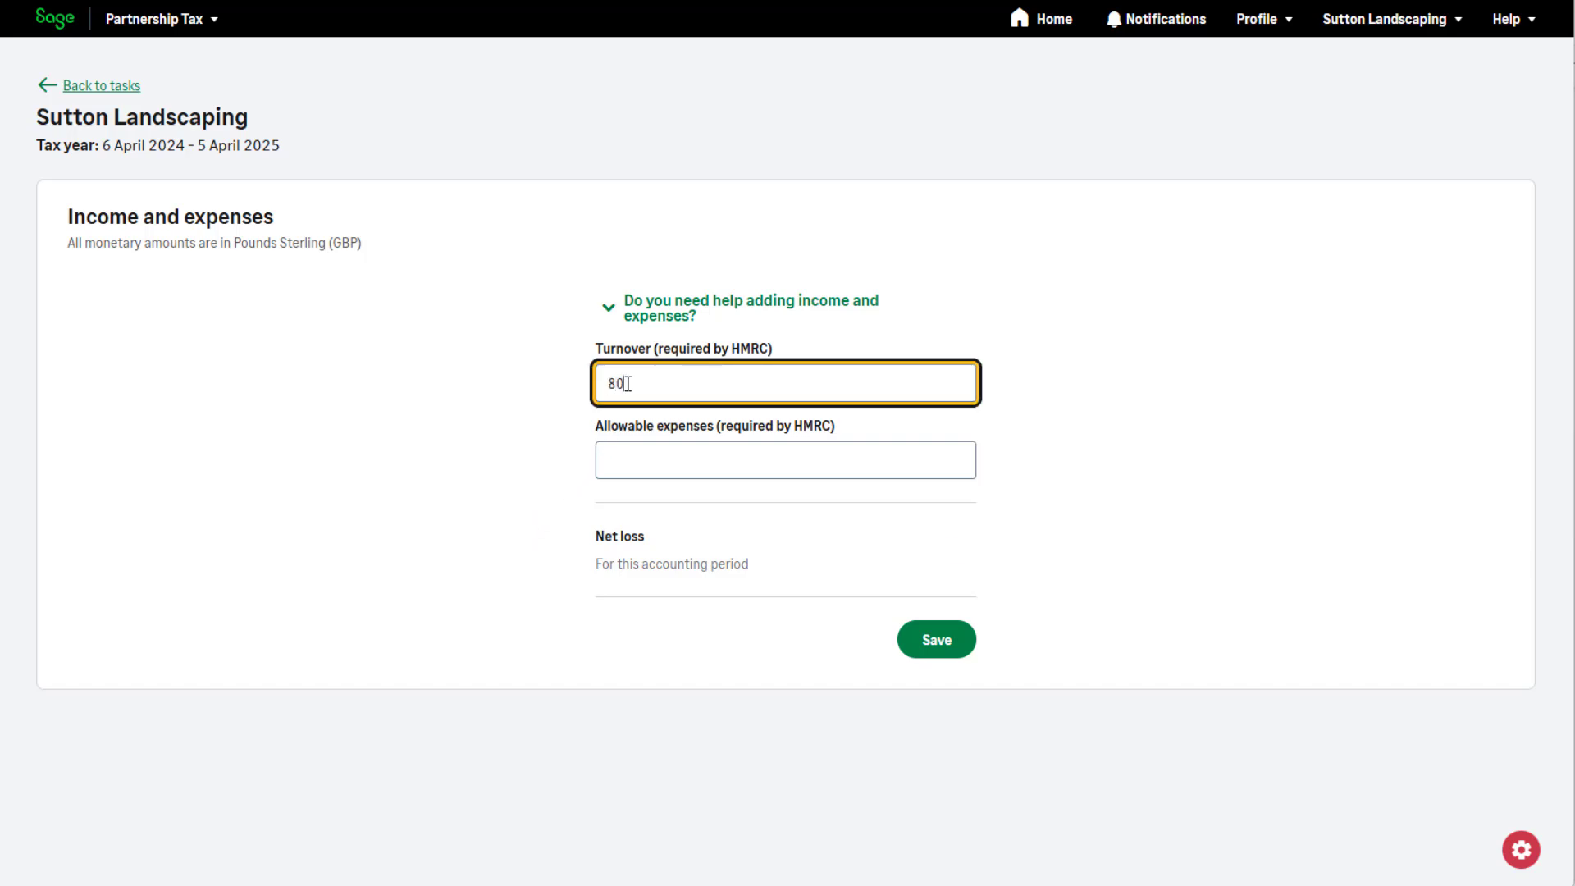
pyautogui.click(639, 460)
pyautogui.write('10000')
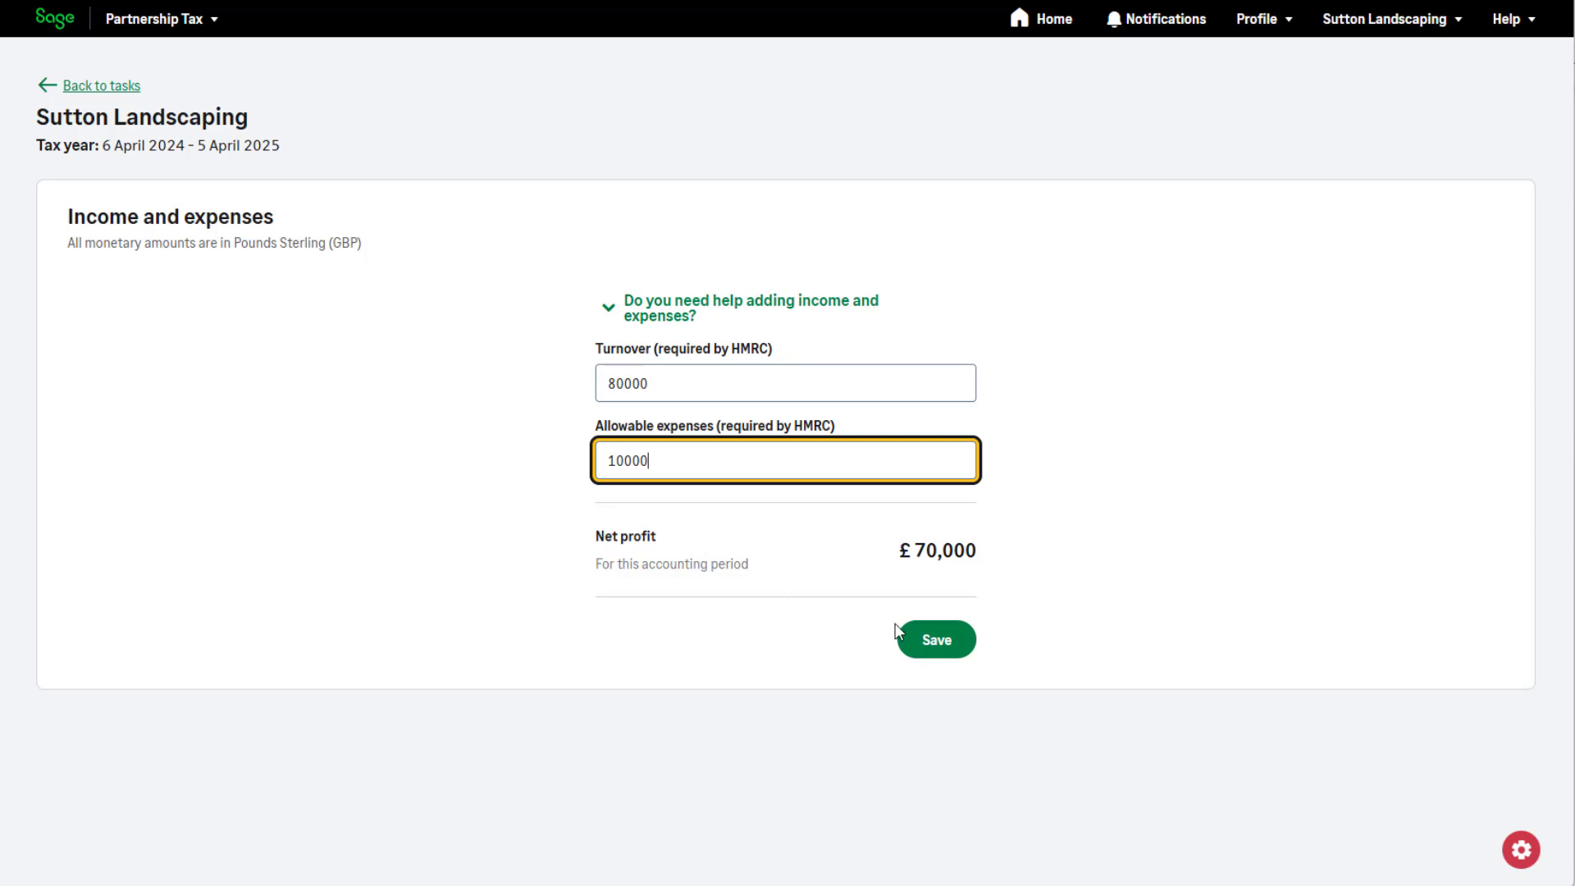
pyautogui.click(938, 640)
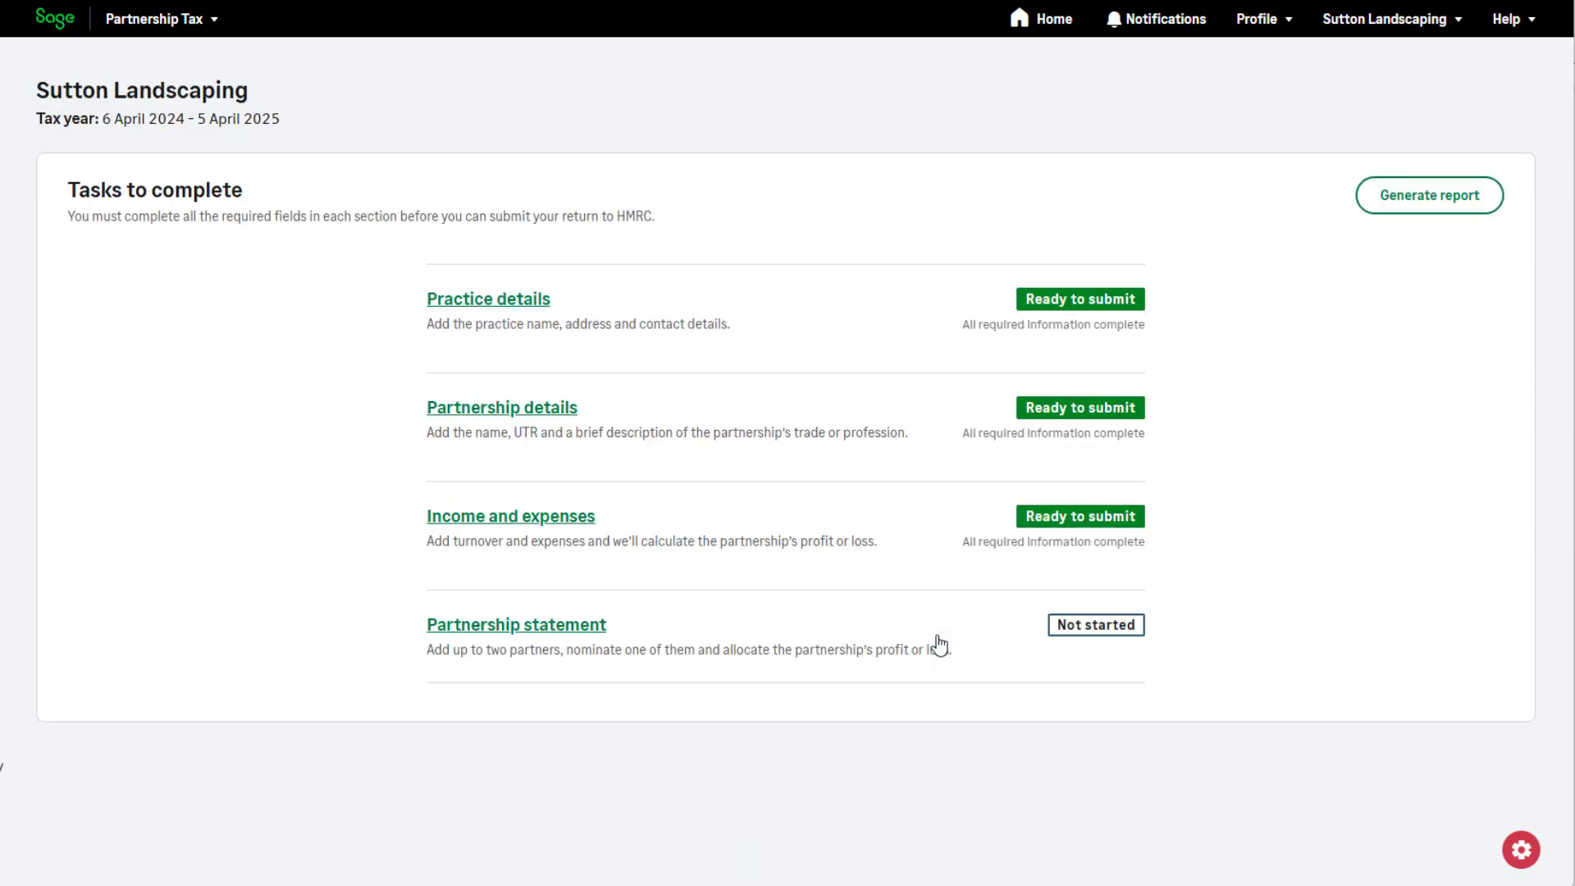
# Start adding a partner to the partnership statement and enter the partner's first name, last name and full address.
pyautogui.click(581, 626)
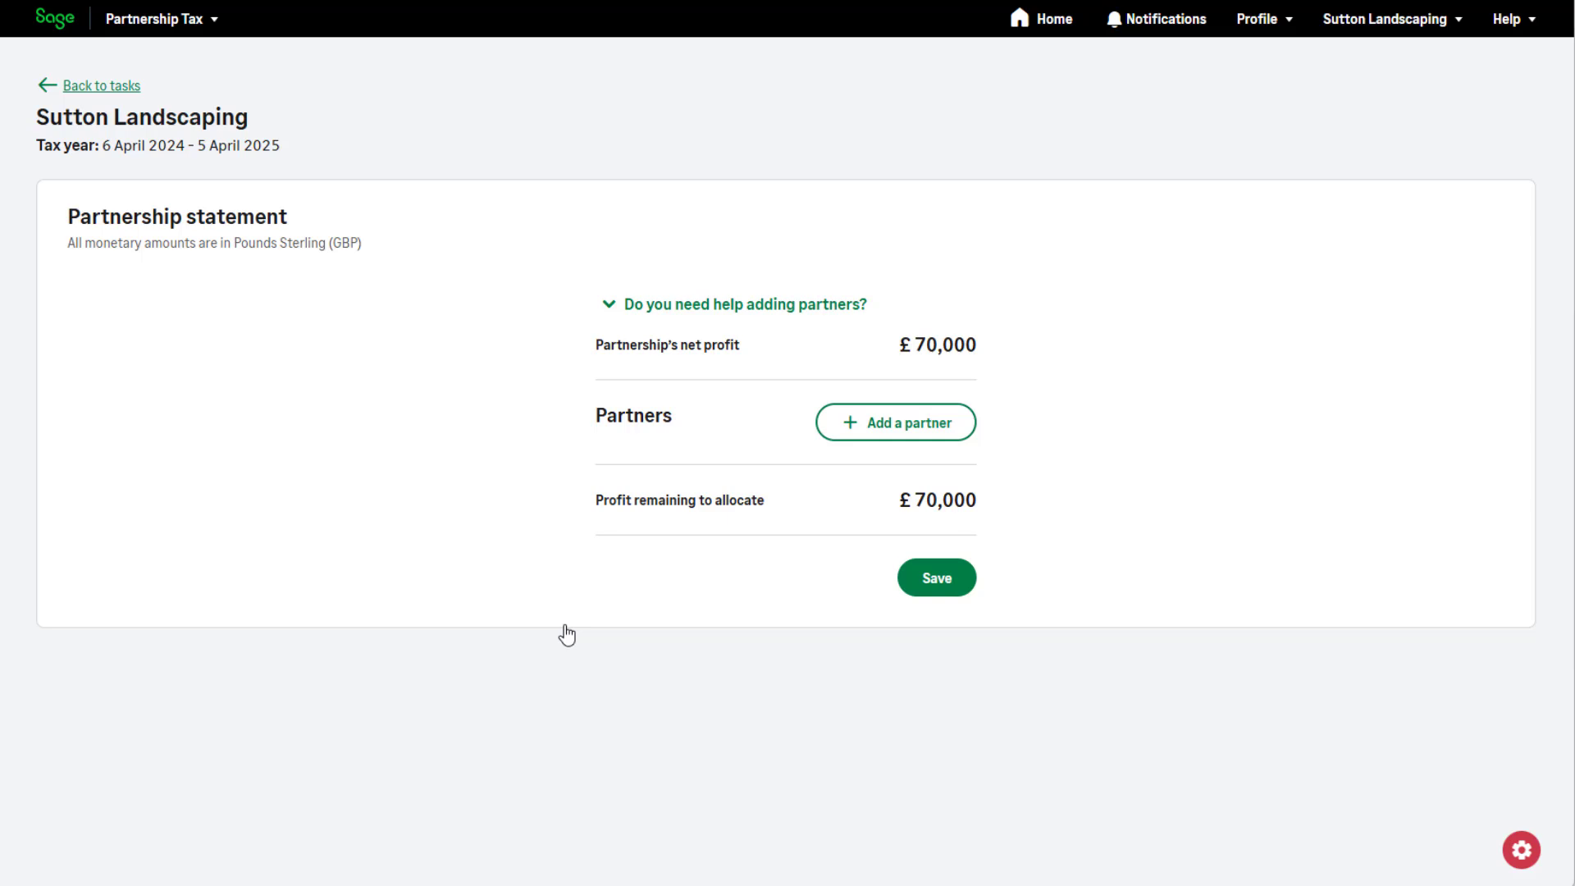
pyautogui.click(880, 437)
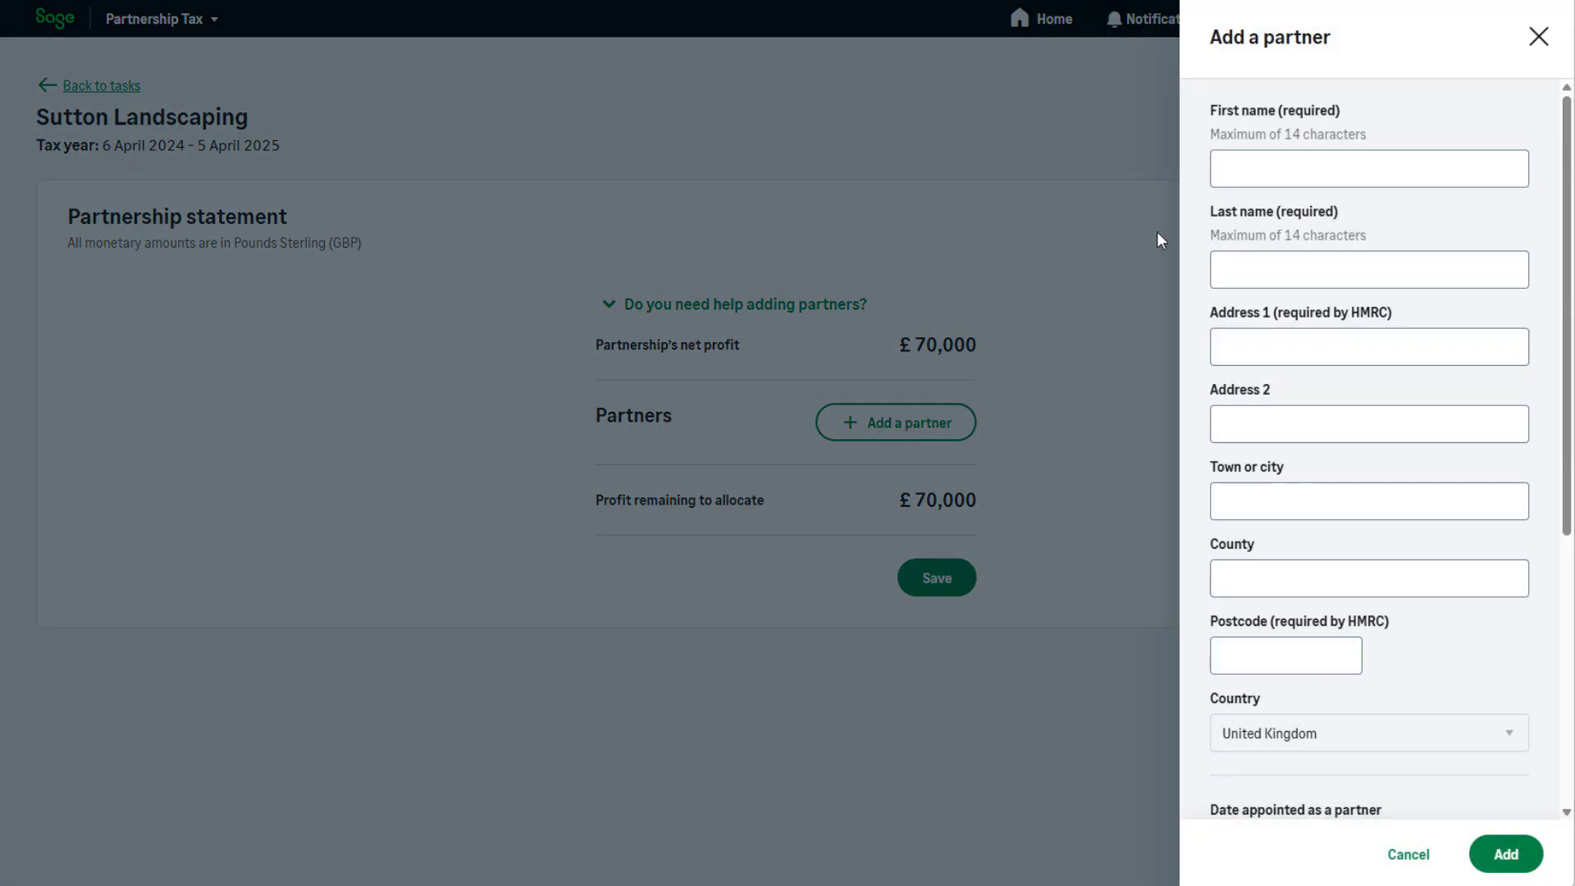
pyautogui.click(1225, 169)
pyautogui.write('Michael')
pyautogui.press('Tab')
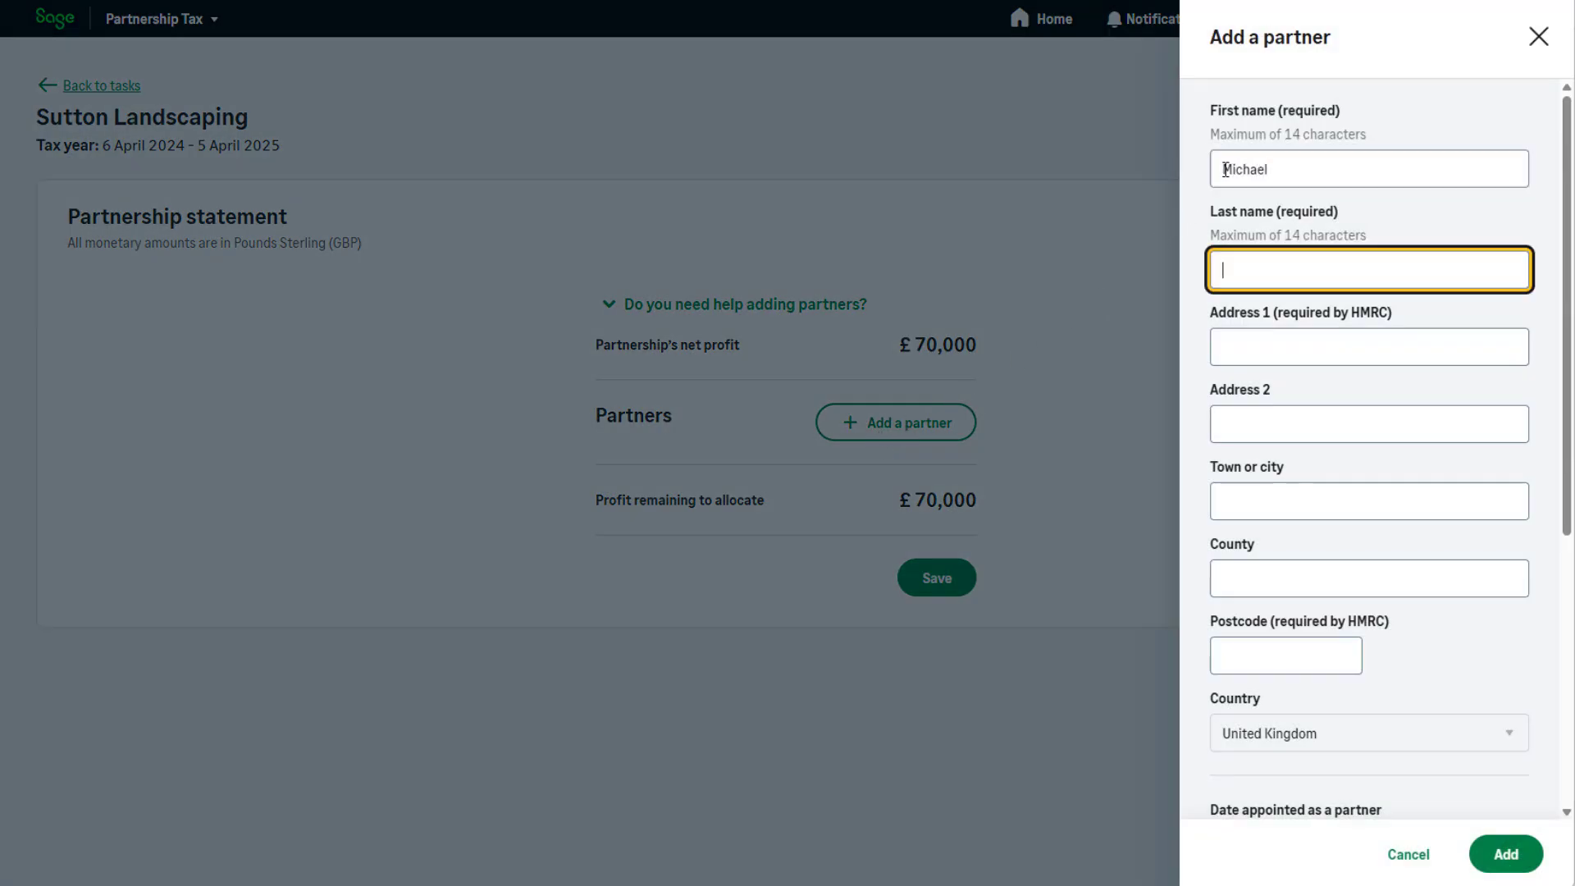
pyautogui.write('Sutton')
pyautogui.press('Tab')
pyautogui.press('Return')
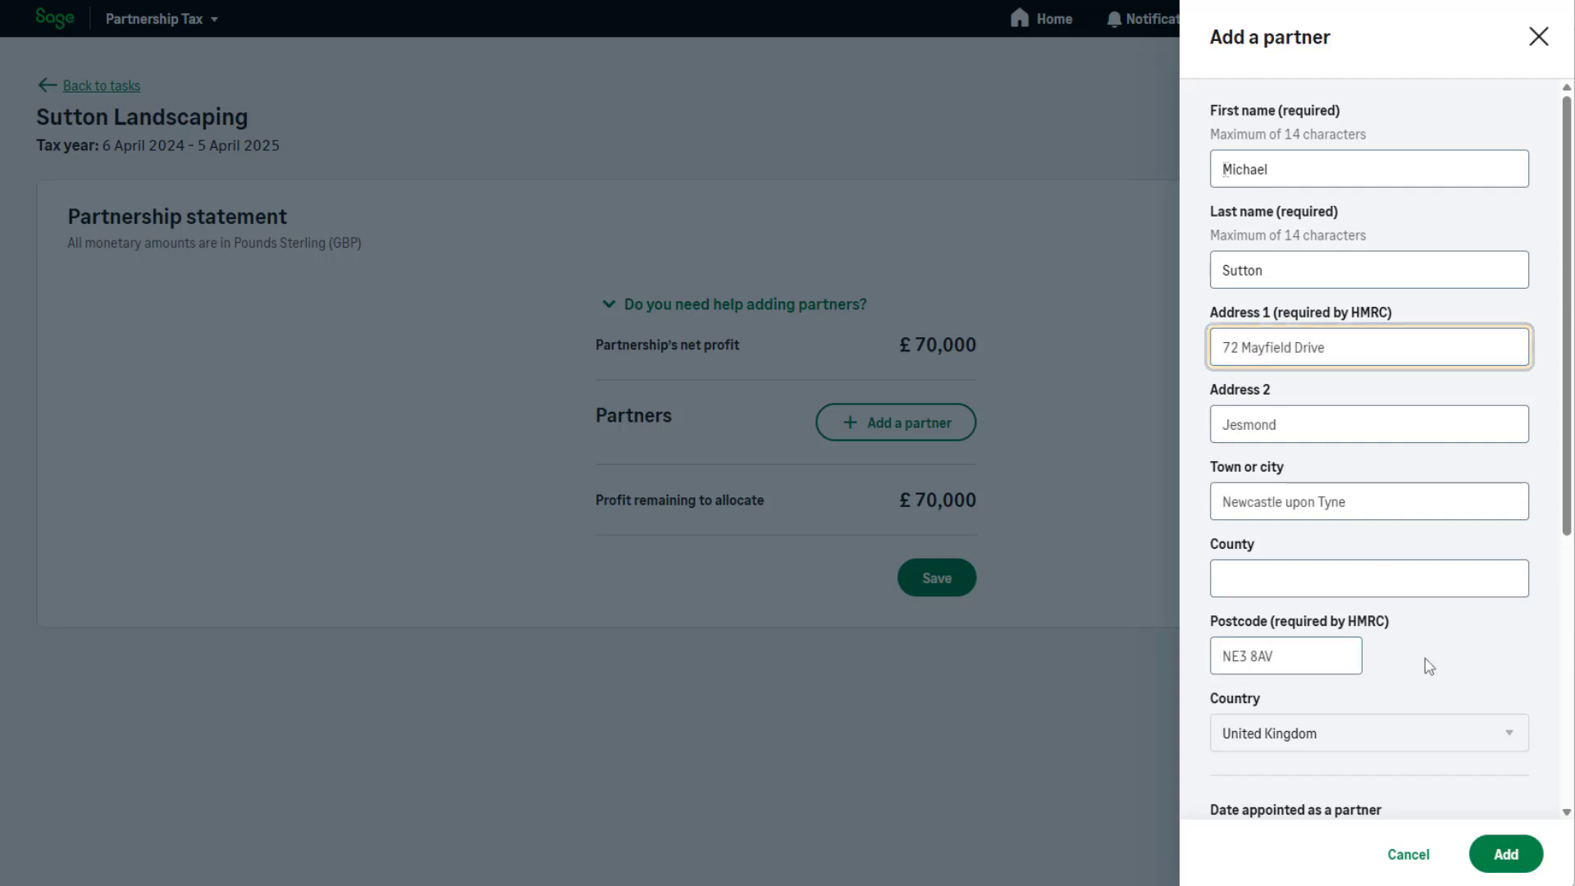
# Set the date appointed as a partner to 01/01/2024.
pyautogui.scroll(-5, 1427, 664)
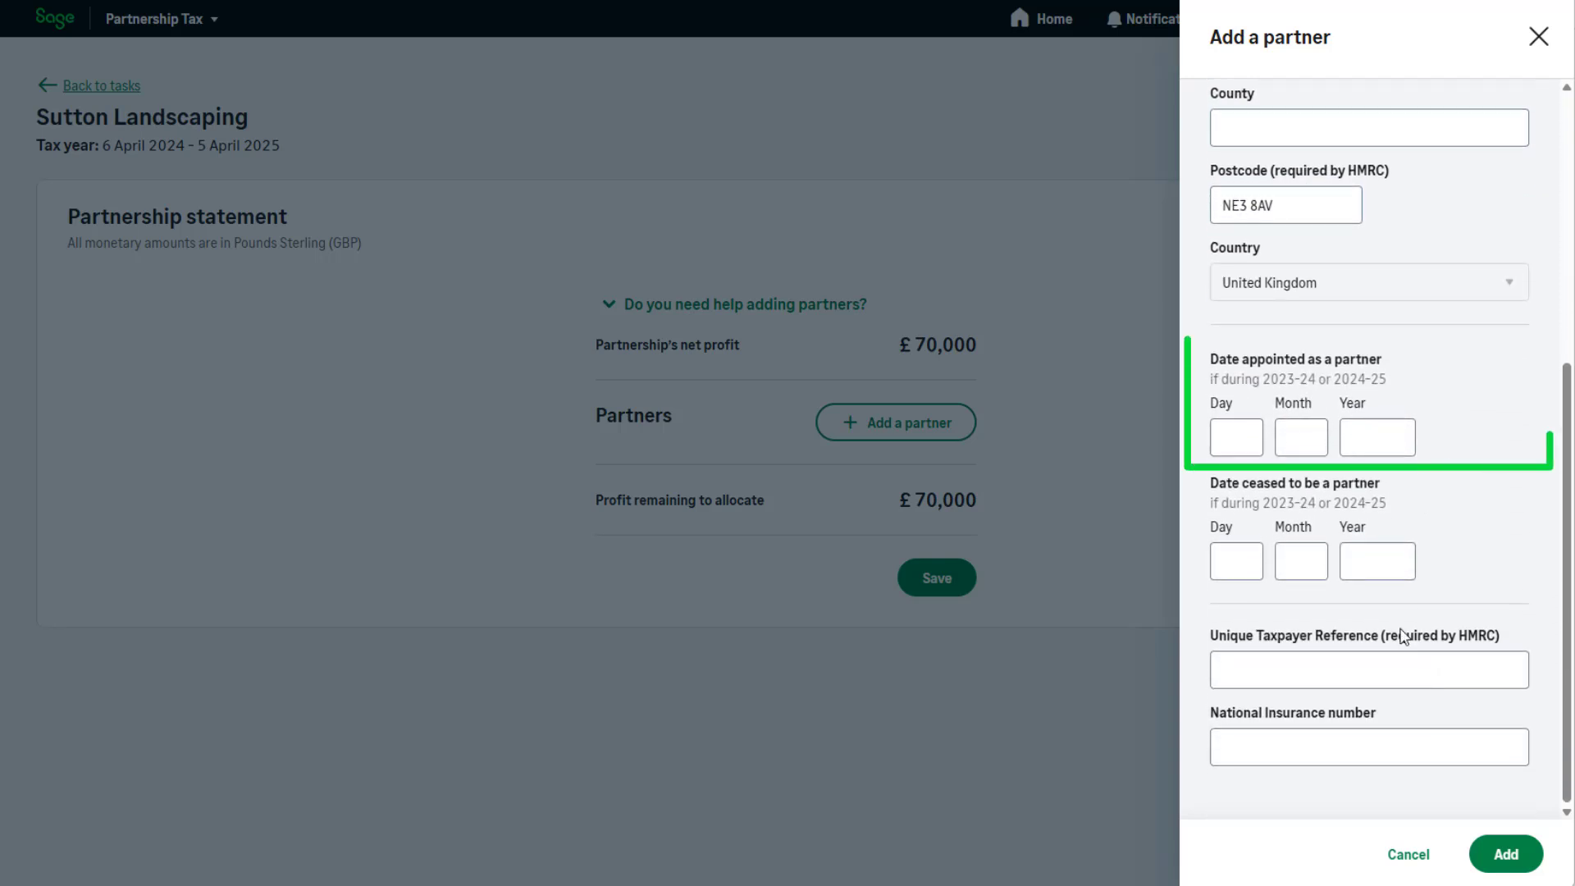
pyautogui.click(1253, 433)
pyautogui.write('01')
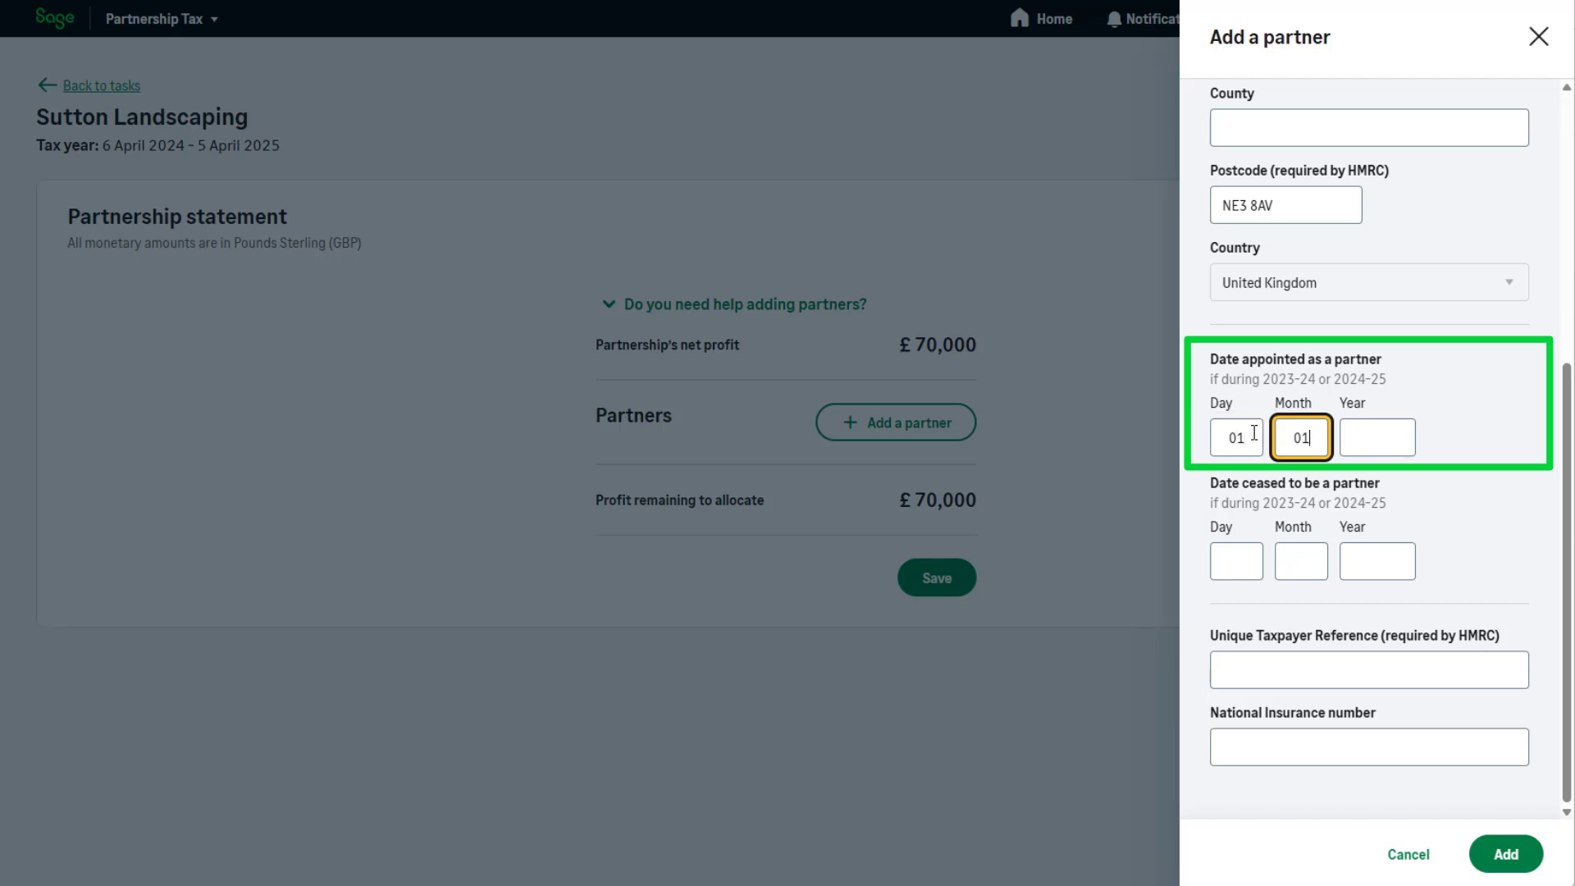
pyautogui.write('012024')
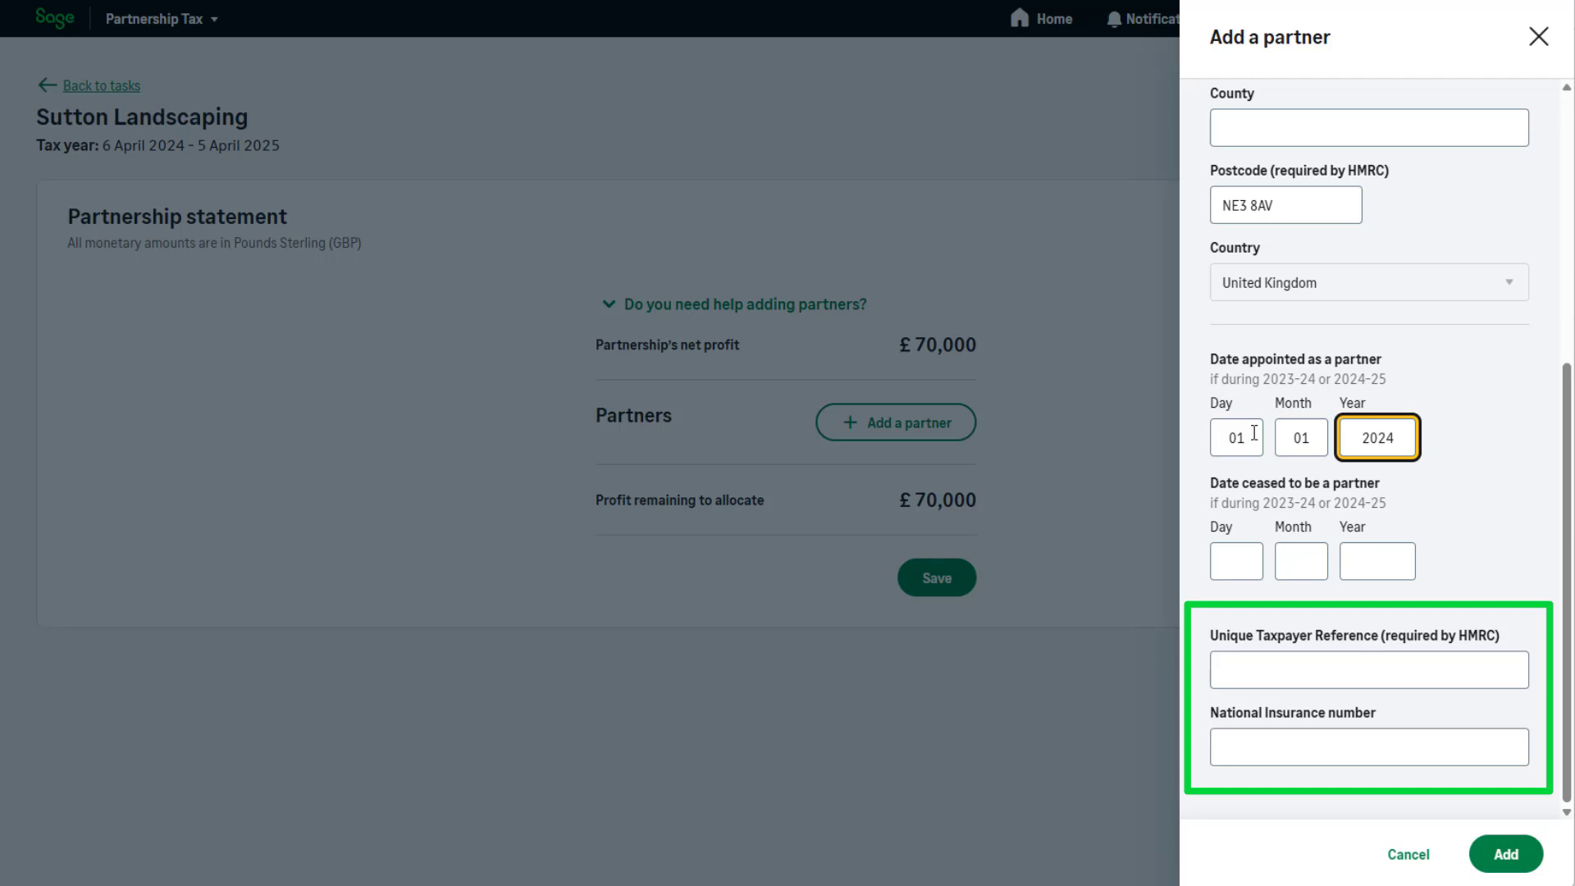
# Enter the partner's Unique Taxpayer Reference and National Insurance number, add the partner to the statement, and close the confirmation.
pyautogui.click(1238, 679)
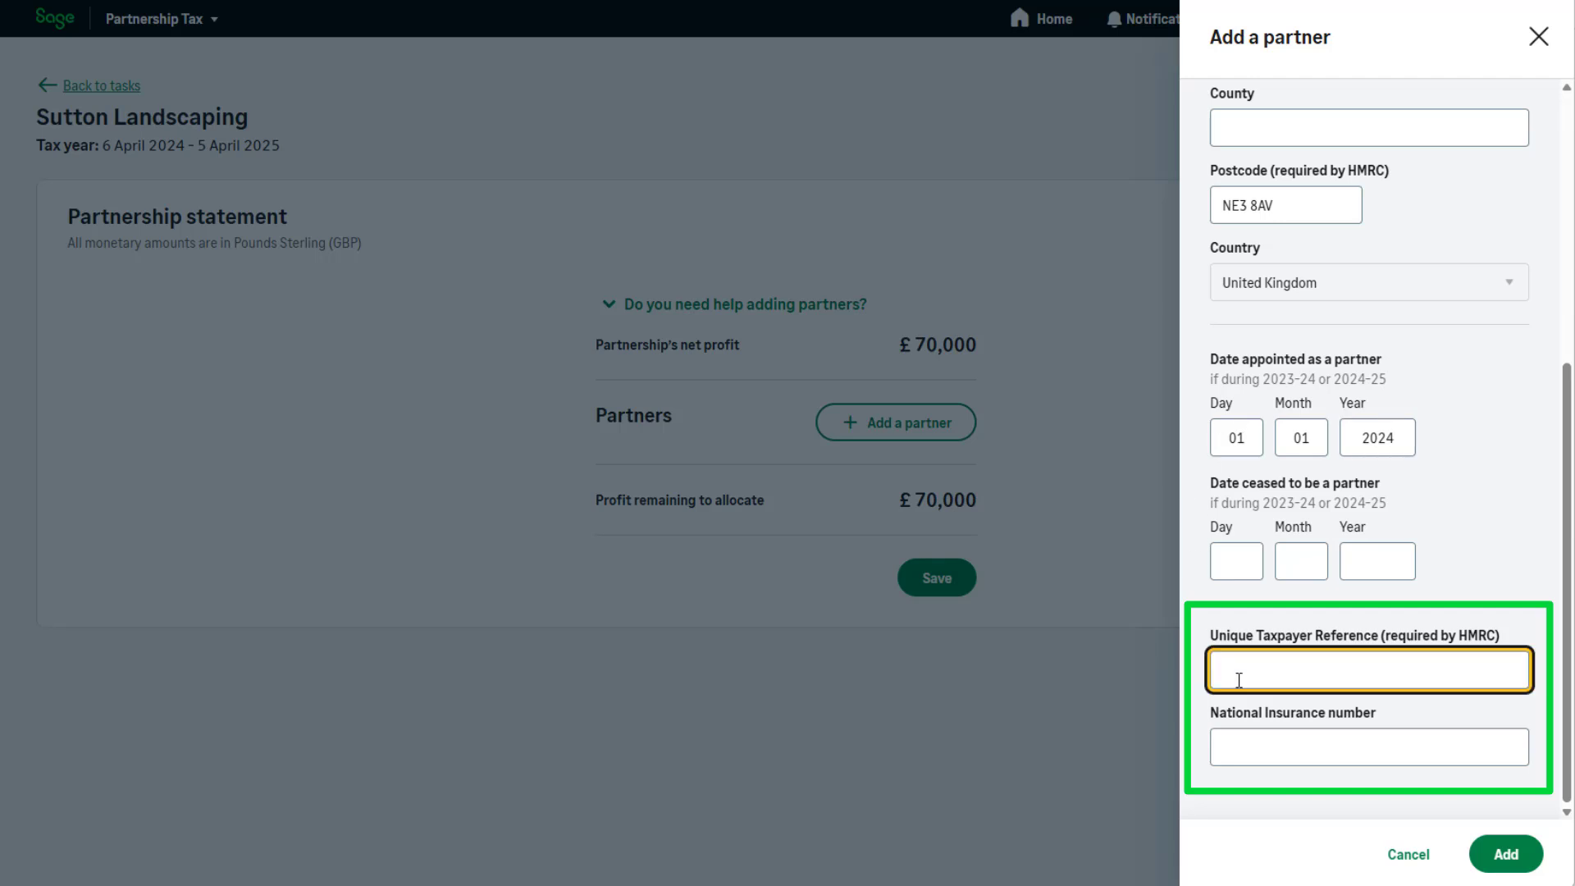
pyautogui.write('987654')
pyautogui.write('3210')
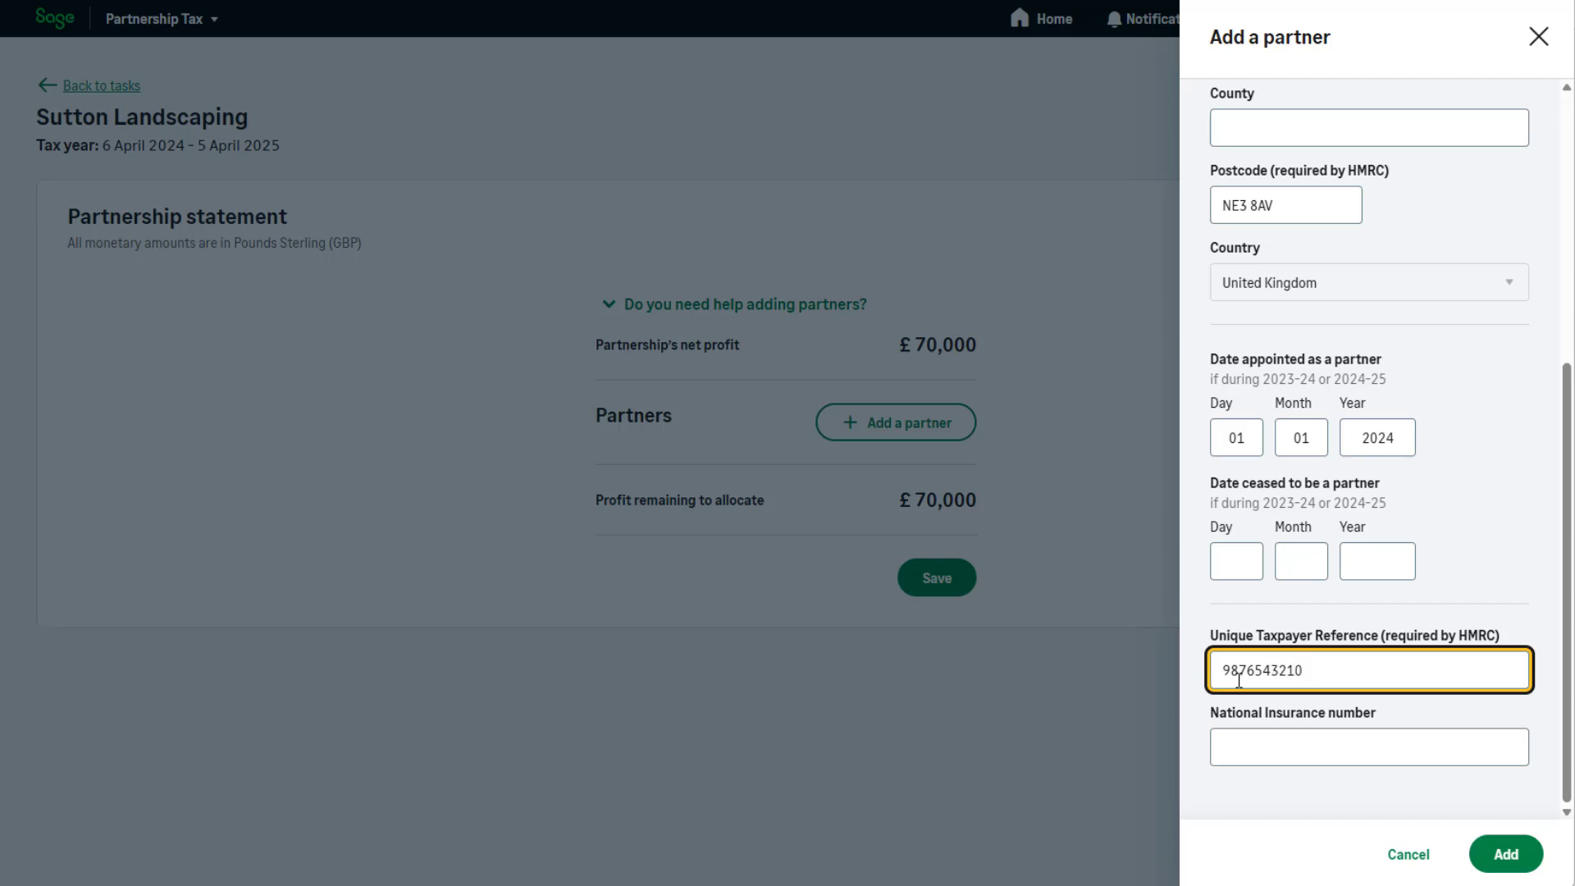
pyautogui.click(1252, 752)
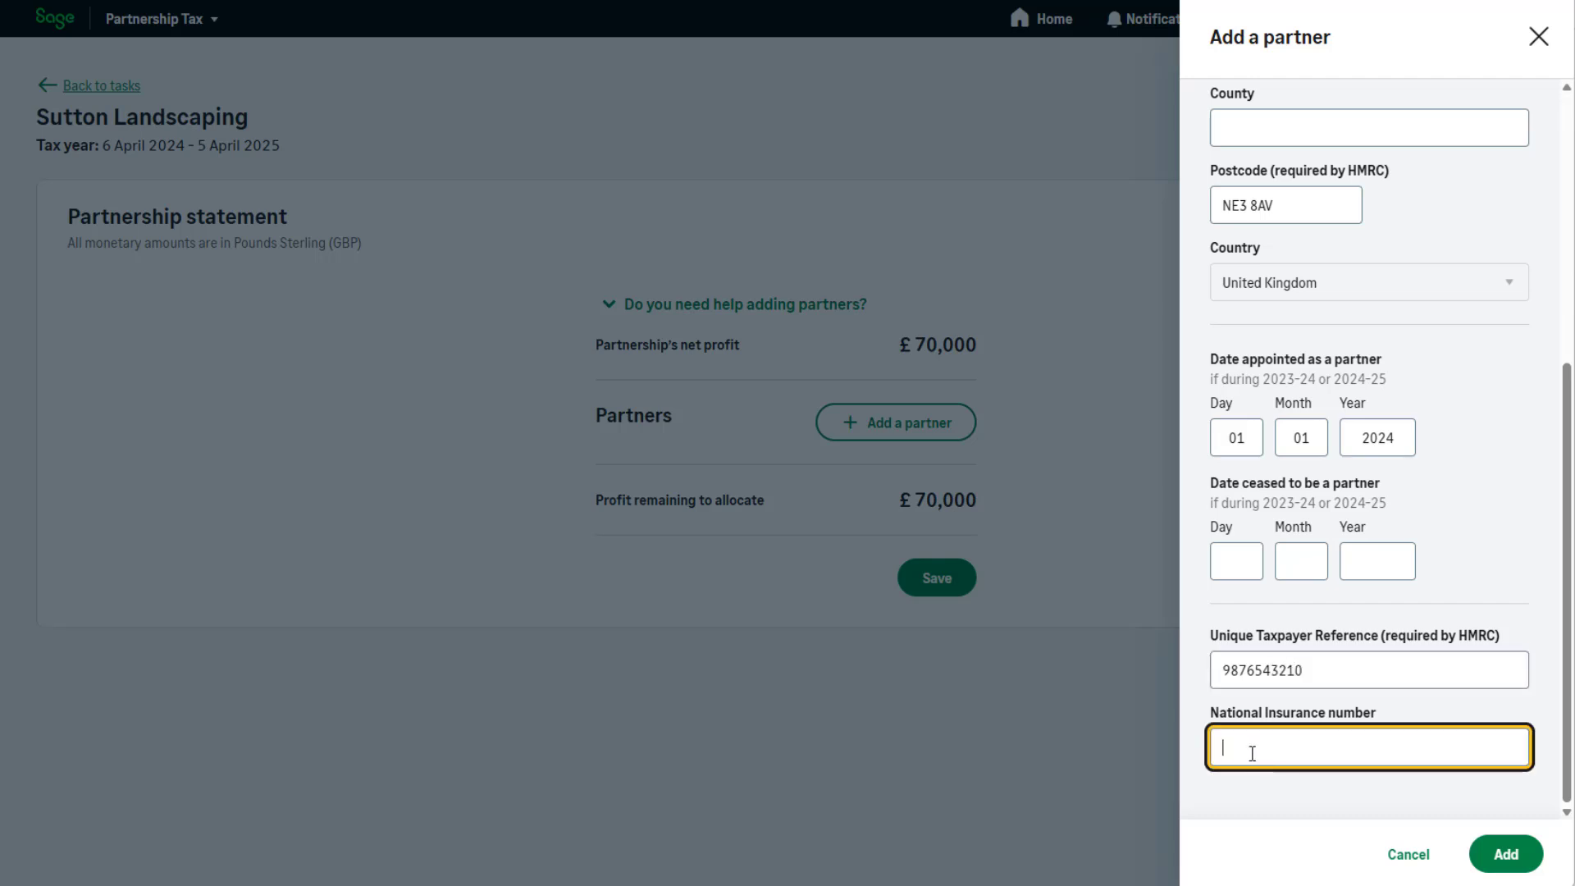
pyautogui.write('NW123456A')
pyautogui.click(1506, 858)
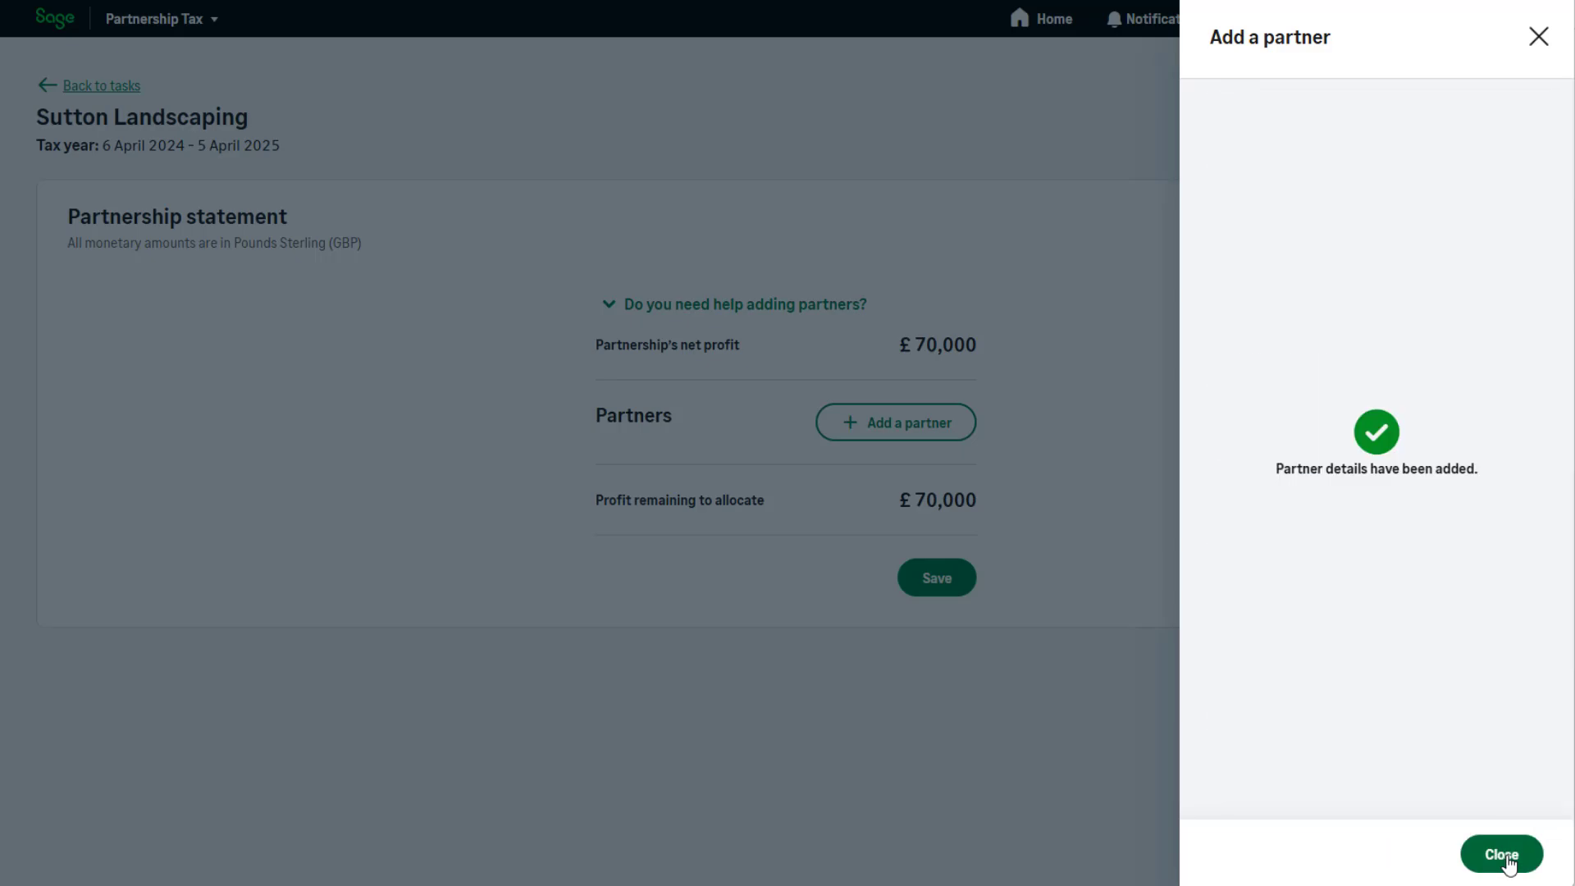
pyautogui.click(1506, 855)
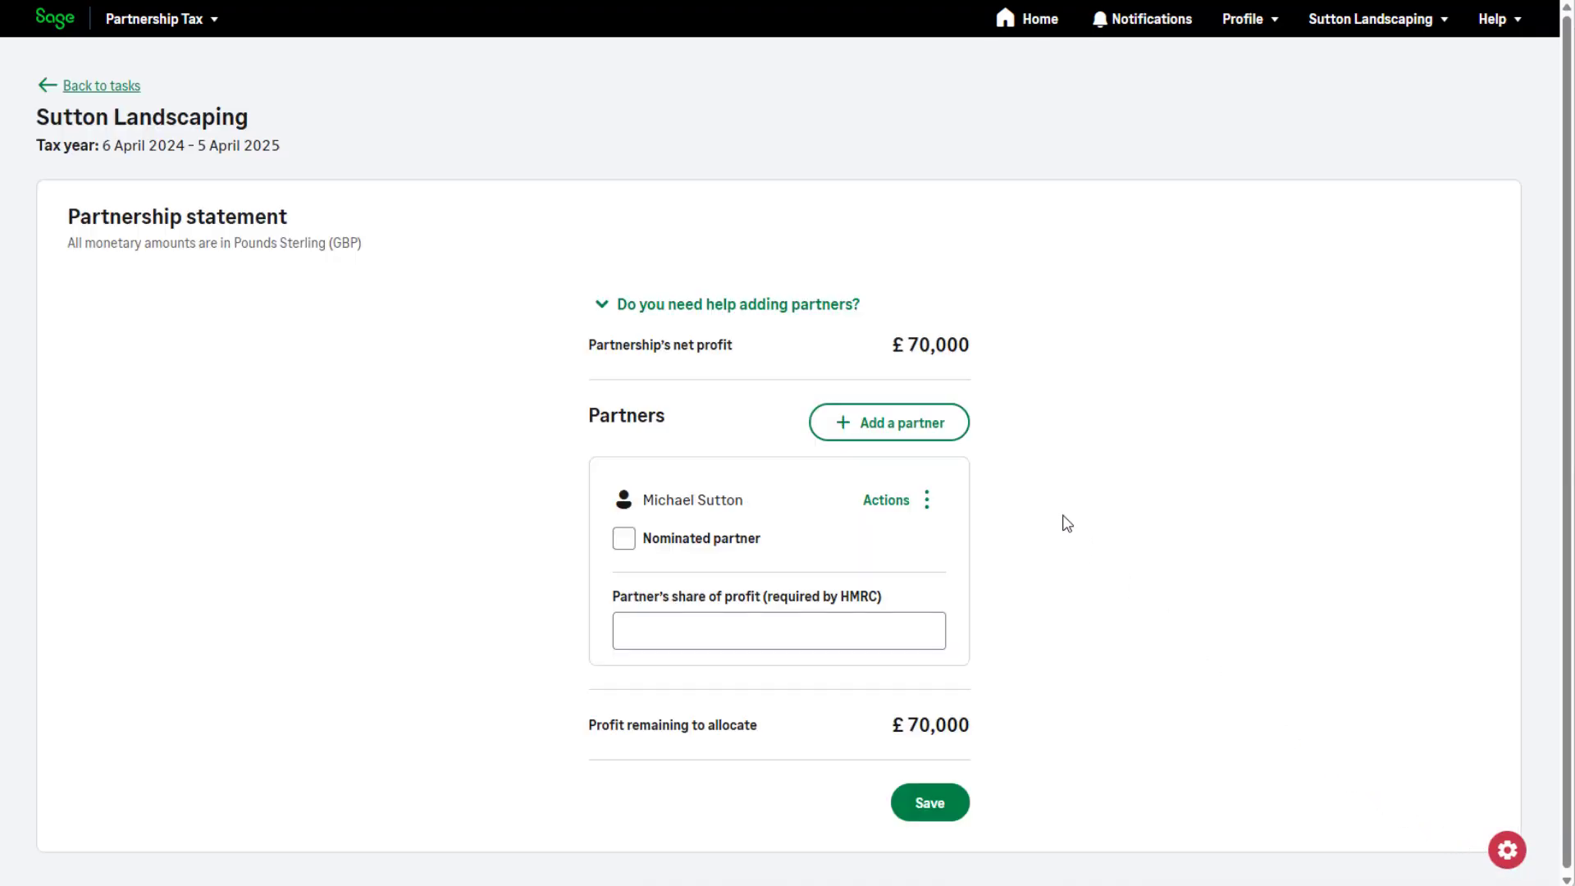
# Start adding a second partner to the partnership statement and enter the partner's first name, last name and full address.
pyautogui.click(950, 443)
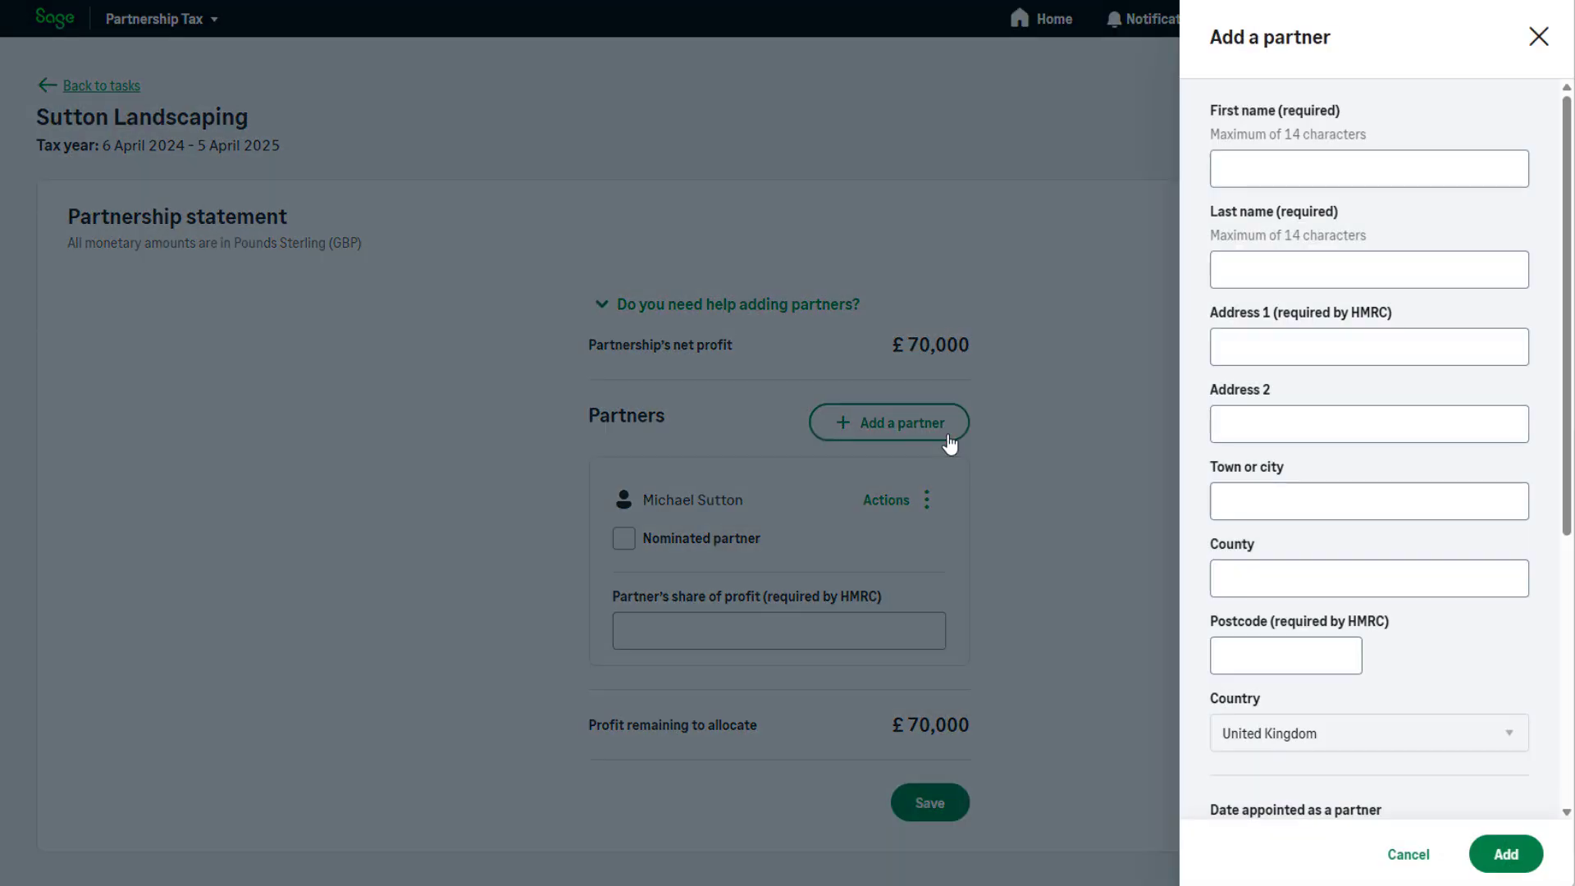
pyautogui.click(1236, 183)
pyautogui.write('Jacqui')
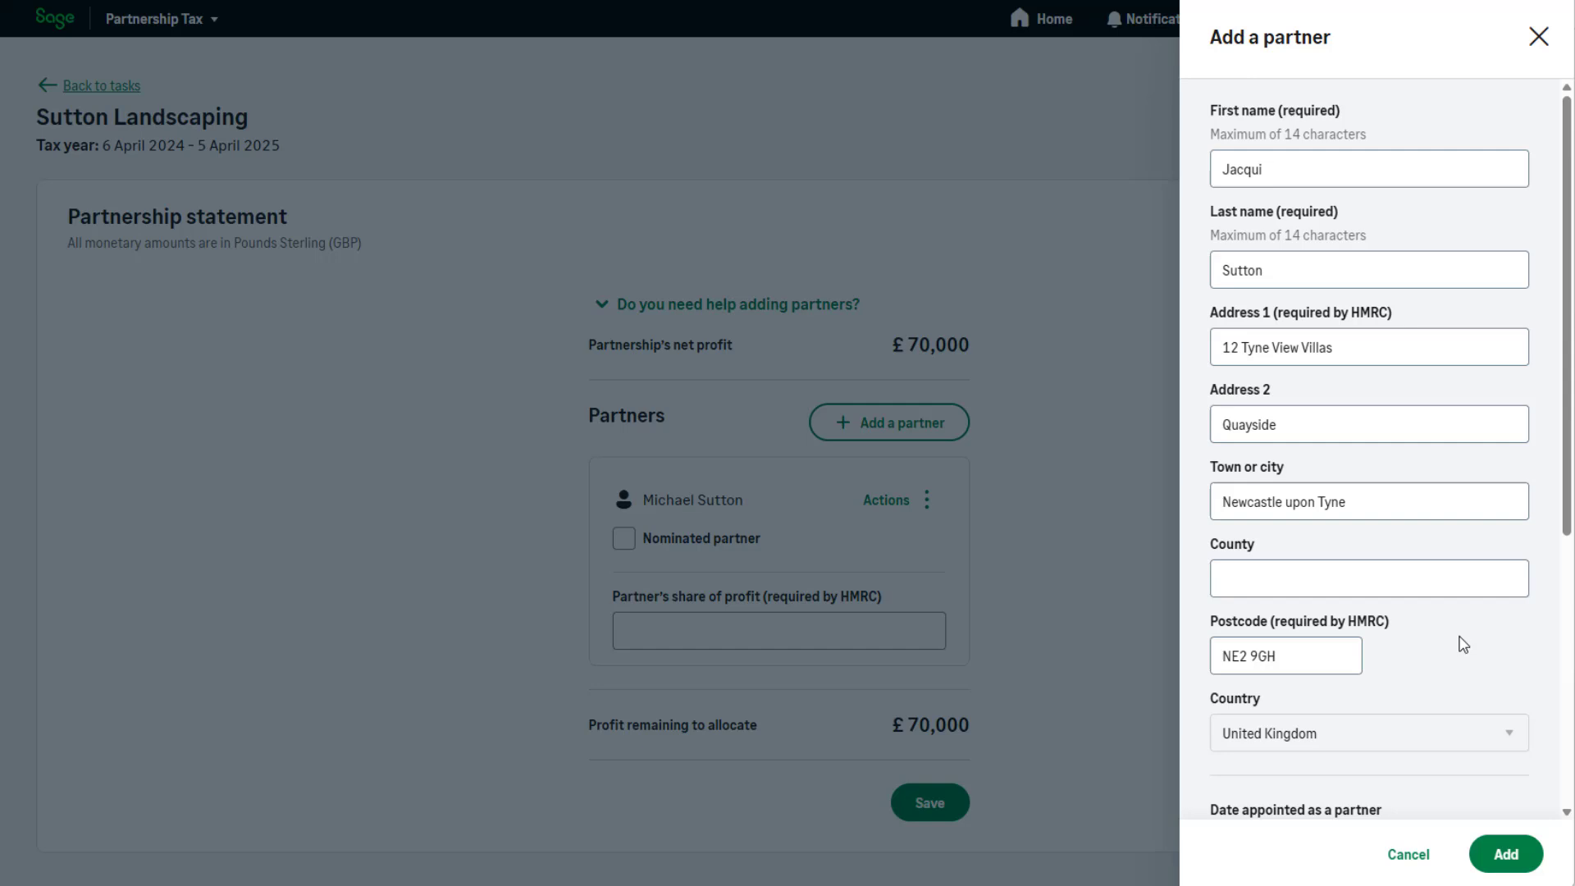
pyautogui.scroll(-6, 1464, 645)
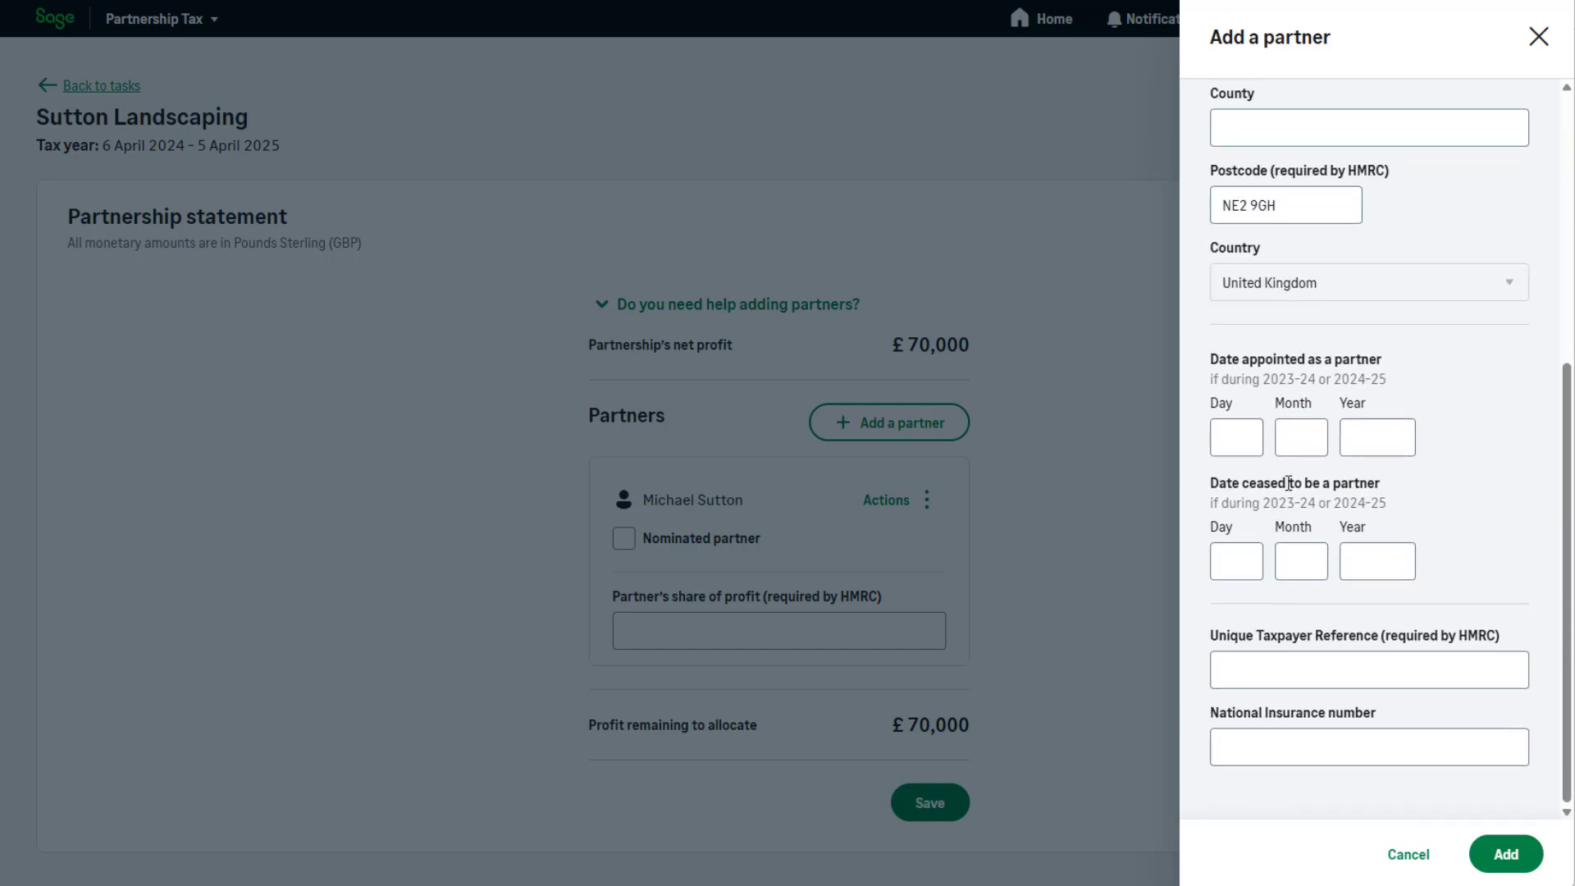
# Set the second partner's date of appointment to 01/01/2024.
pyautogui.click(1246, 444)
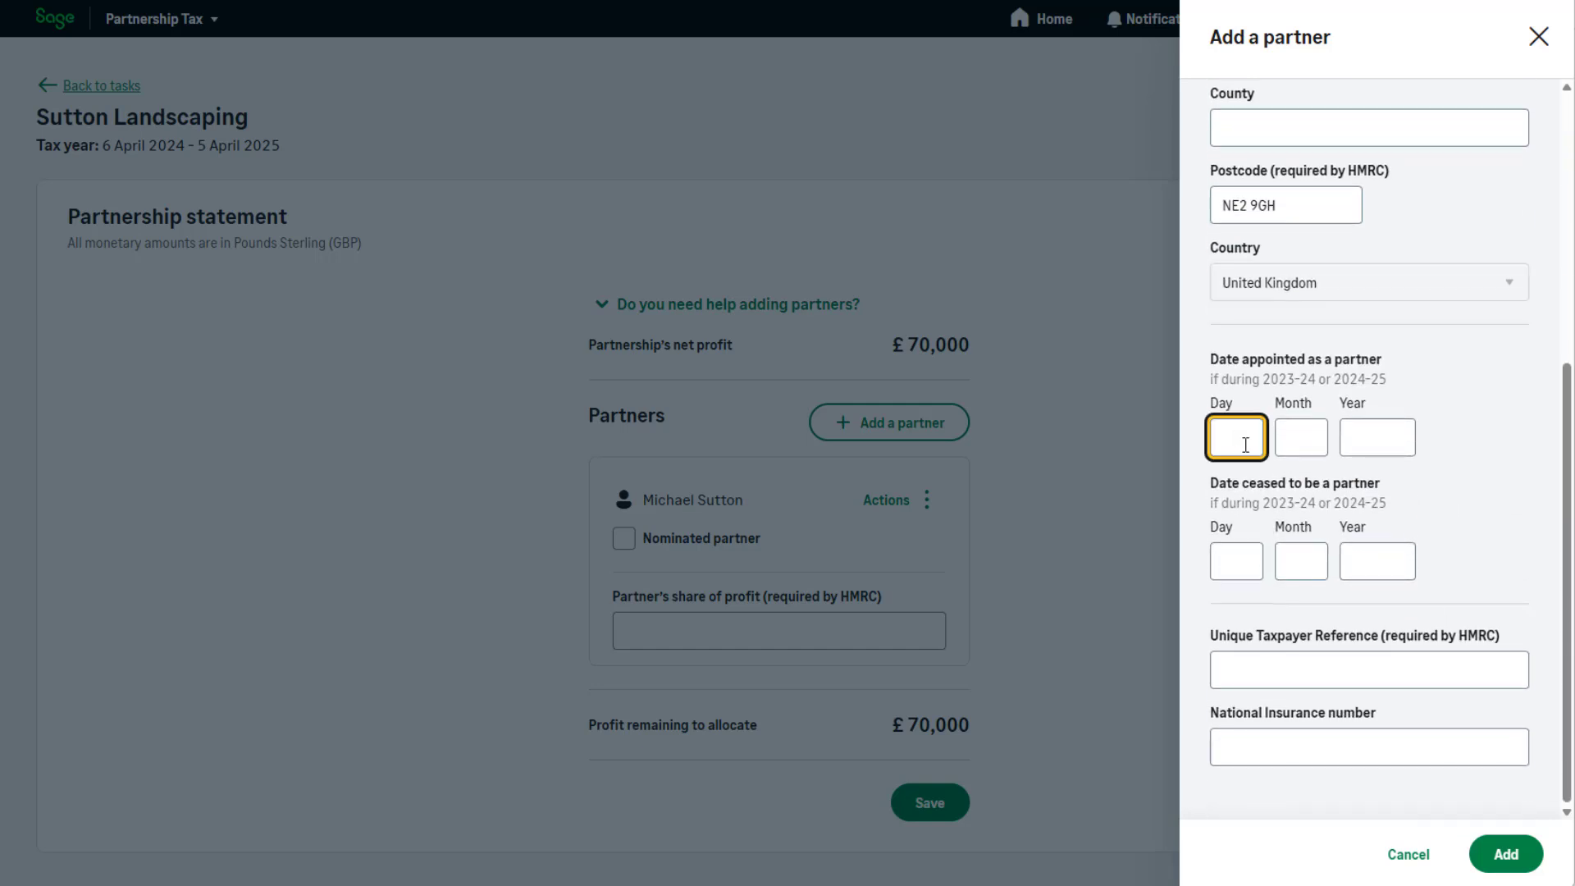
pyautogui.write('01')
pyautogui.press('Tab')
pyautogui.write('01')
pyautogui.press('Tab')
pyautogui.write('2')
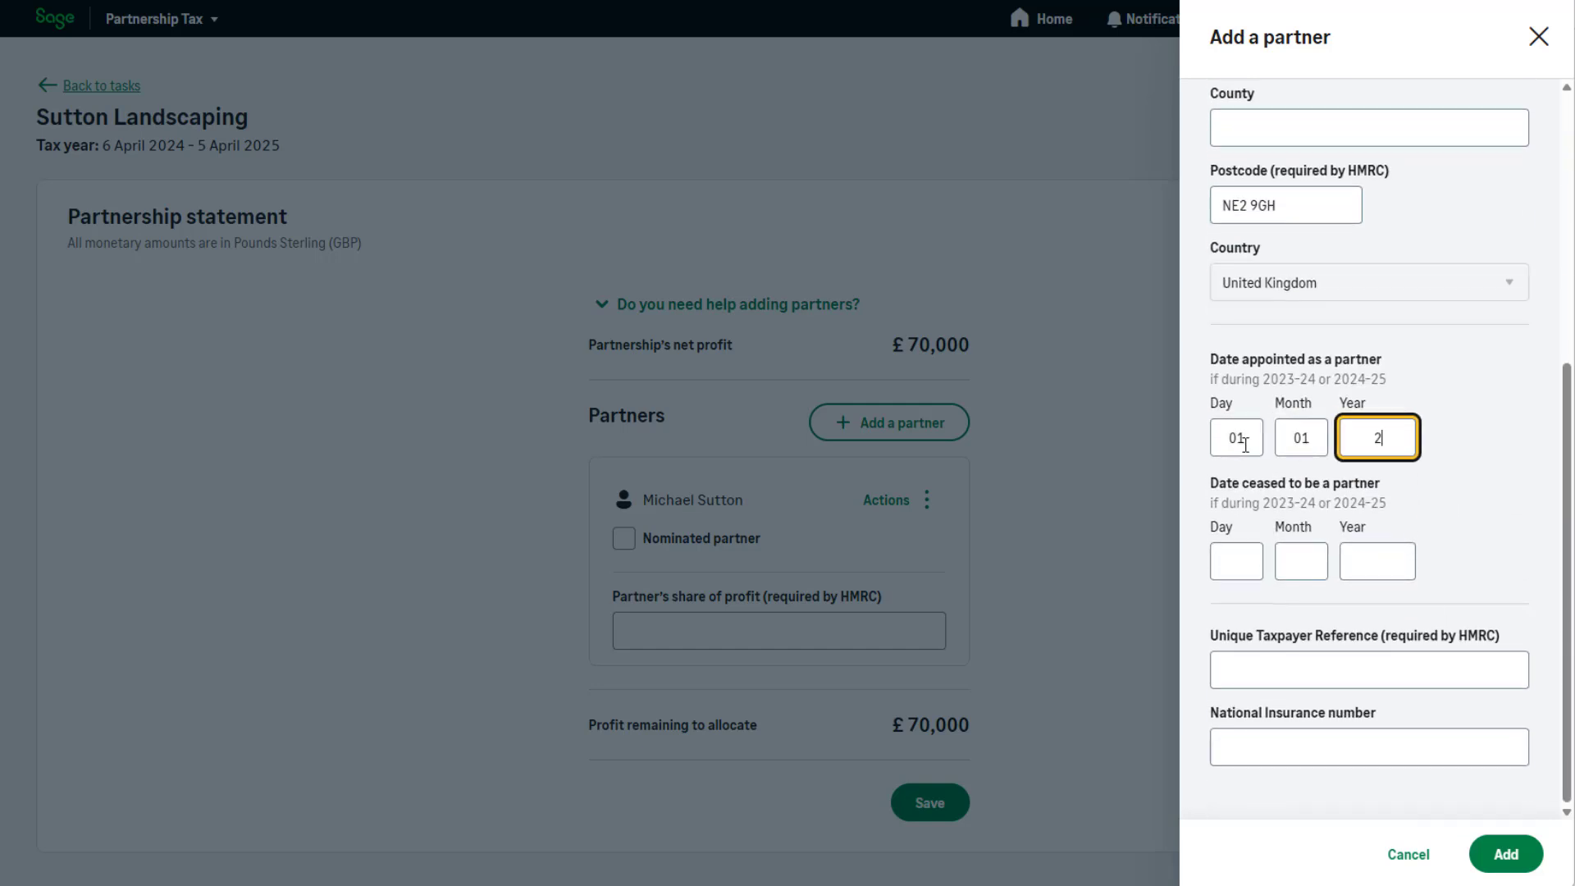
pyautogui.write('024')
# Enter the second partner's Unique Taxpayer Reference and National Insurance number, add the partner, and close the confirmation.
pyautogui.click(1223, 663)
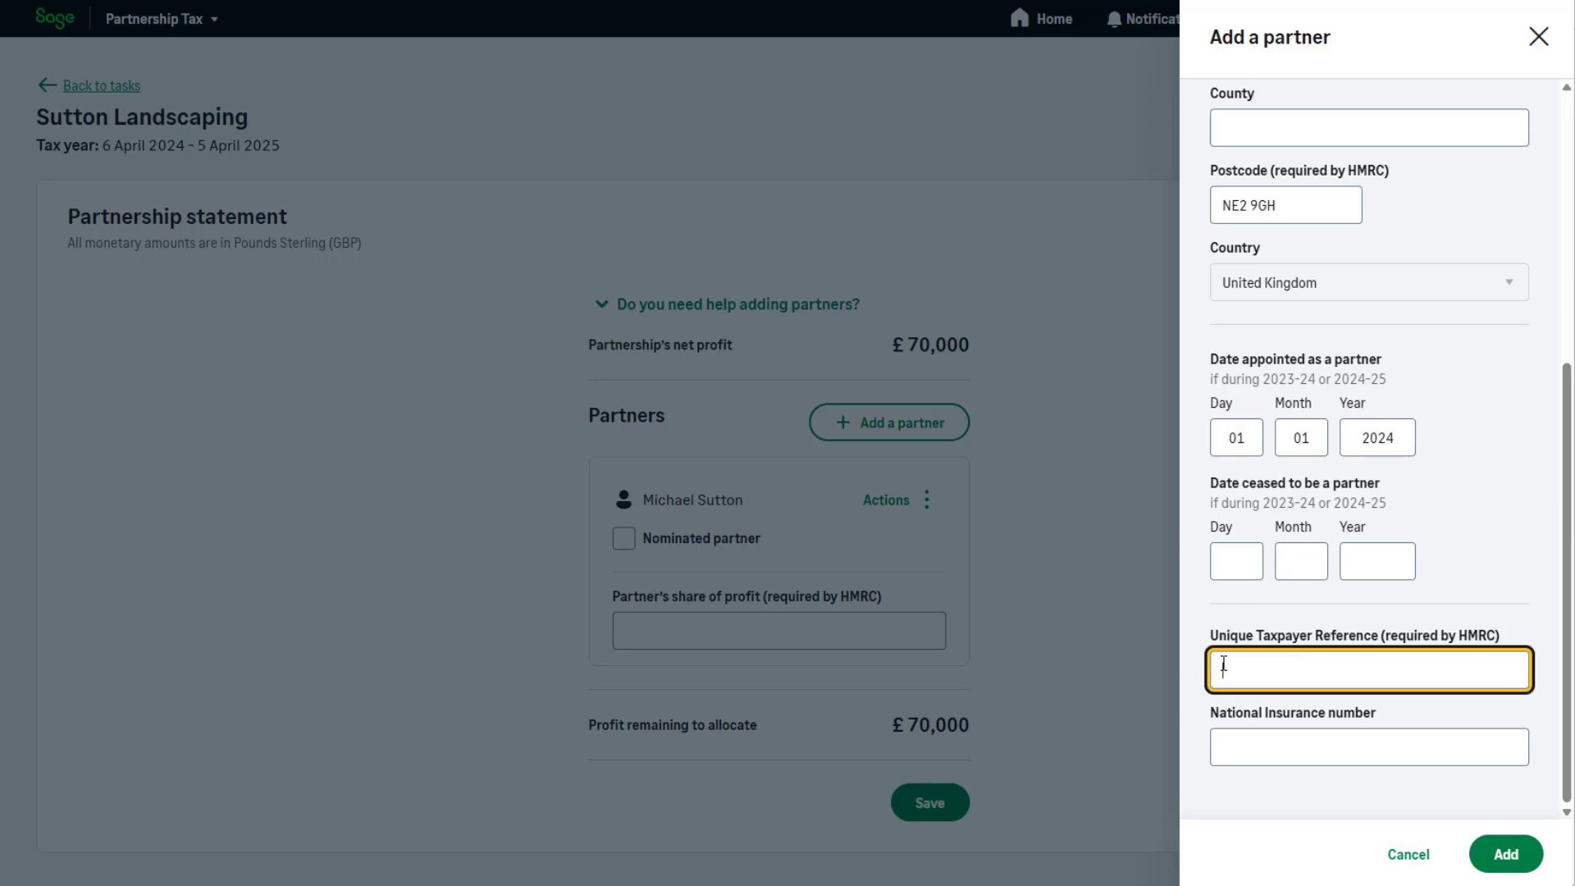
pyautogui.click(1235, 800)
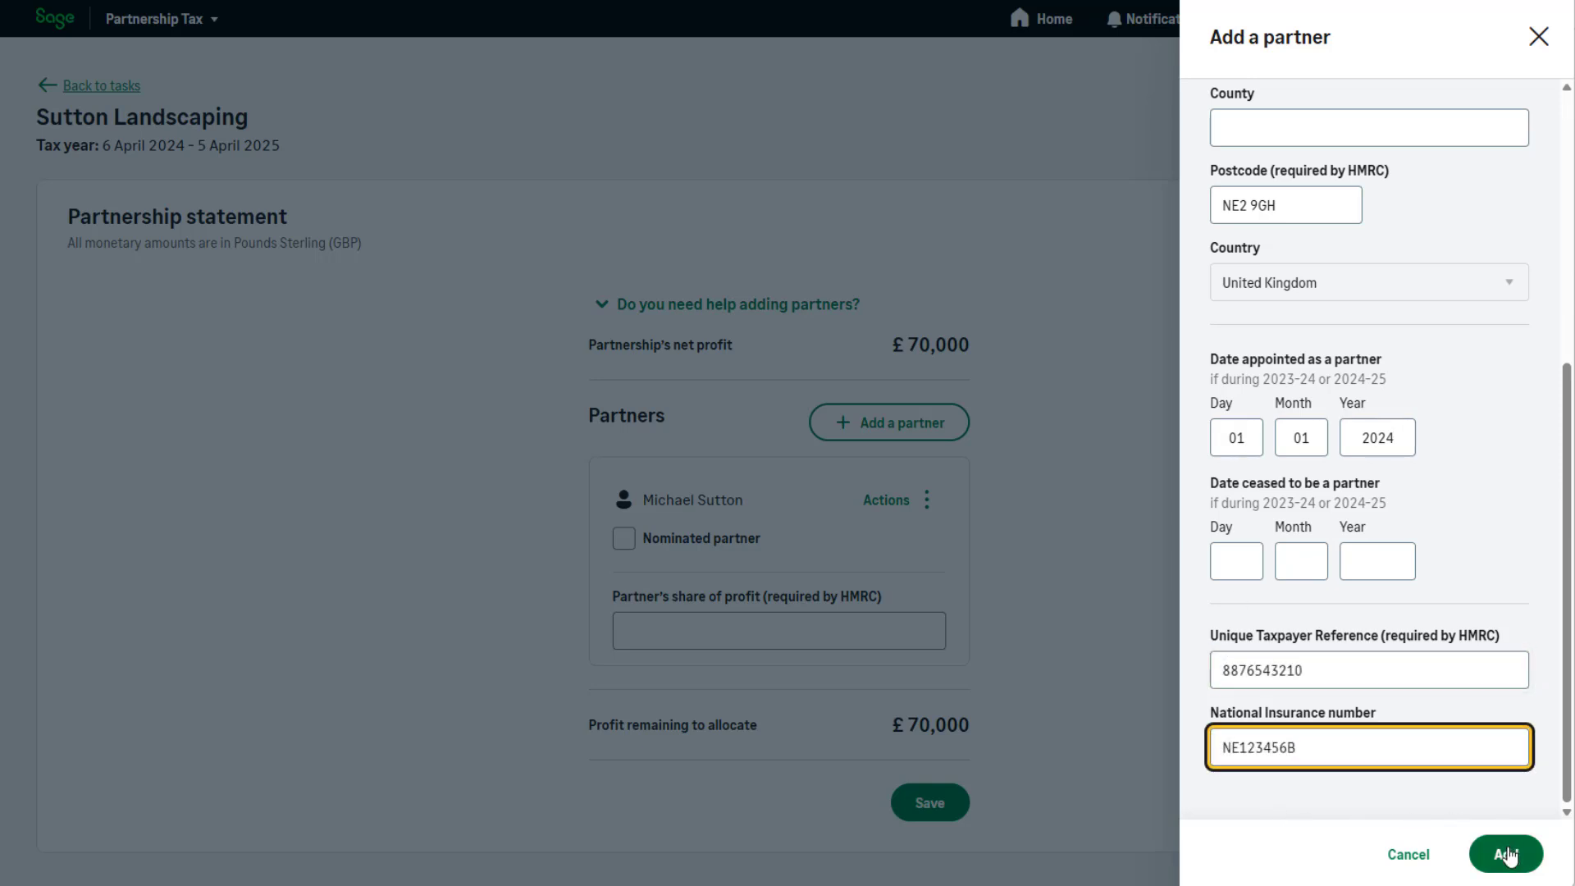
pyautogui.click(1508, 856)
pyautogui.click(1508, 856)
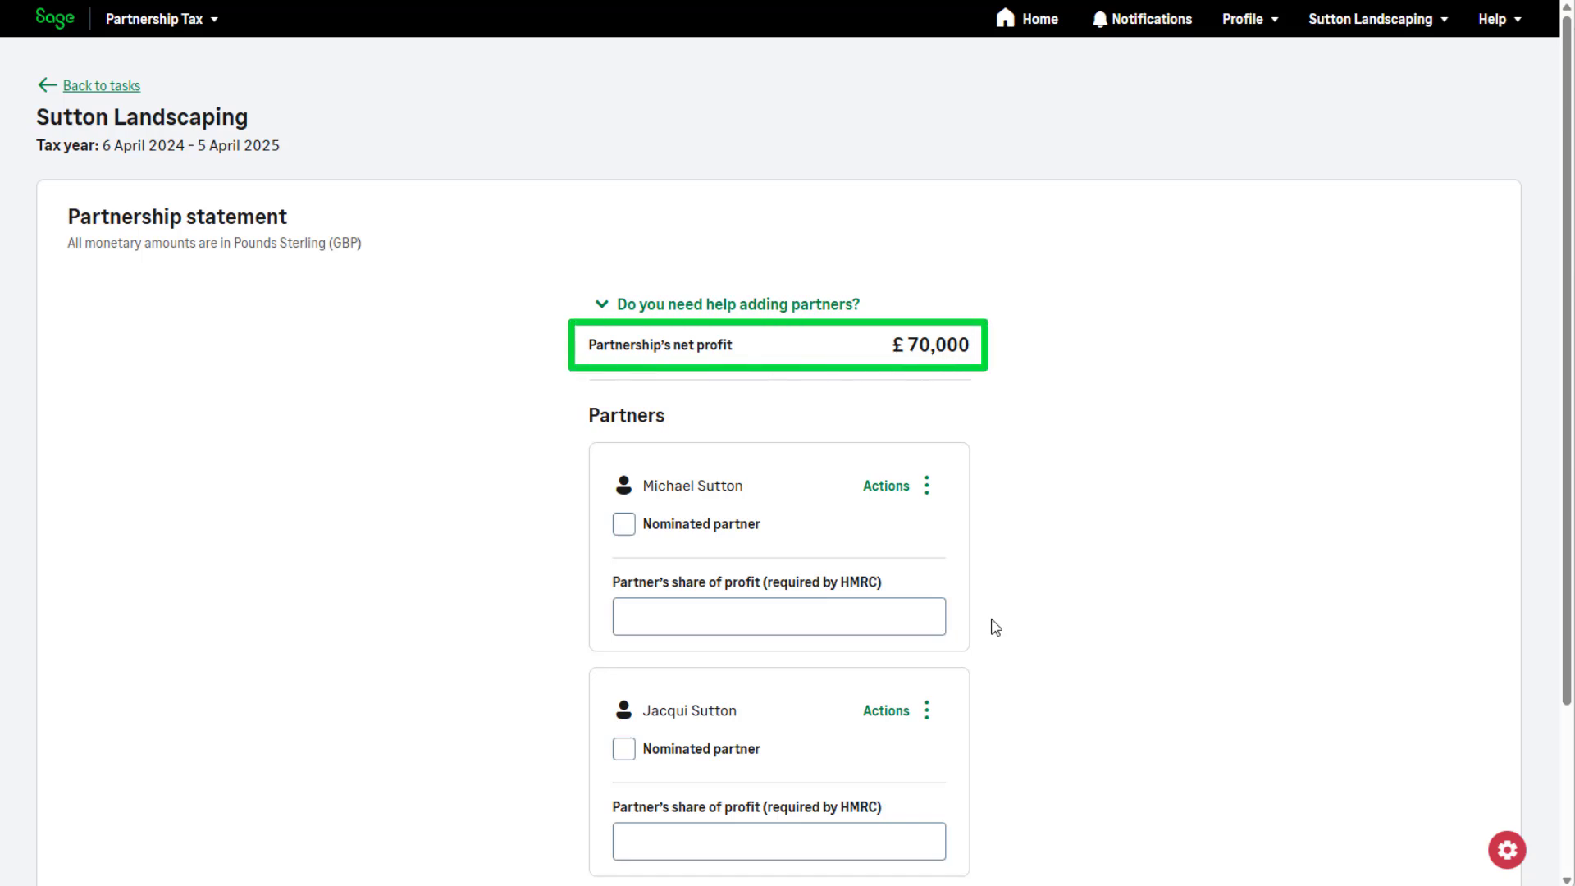
# Allocate a 35000 share of profit to each partner, mark the second one as the nominated partner, and save the statement.
pyautogui.click(890, 616)
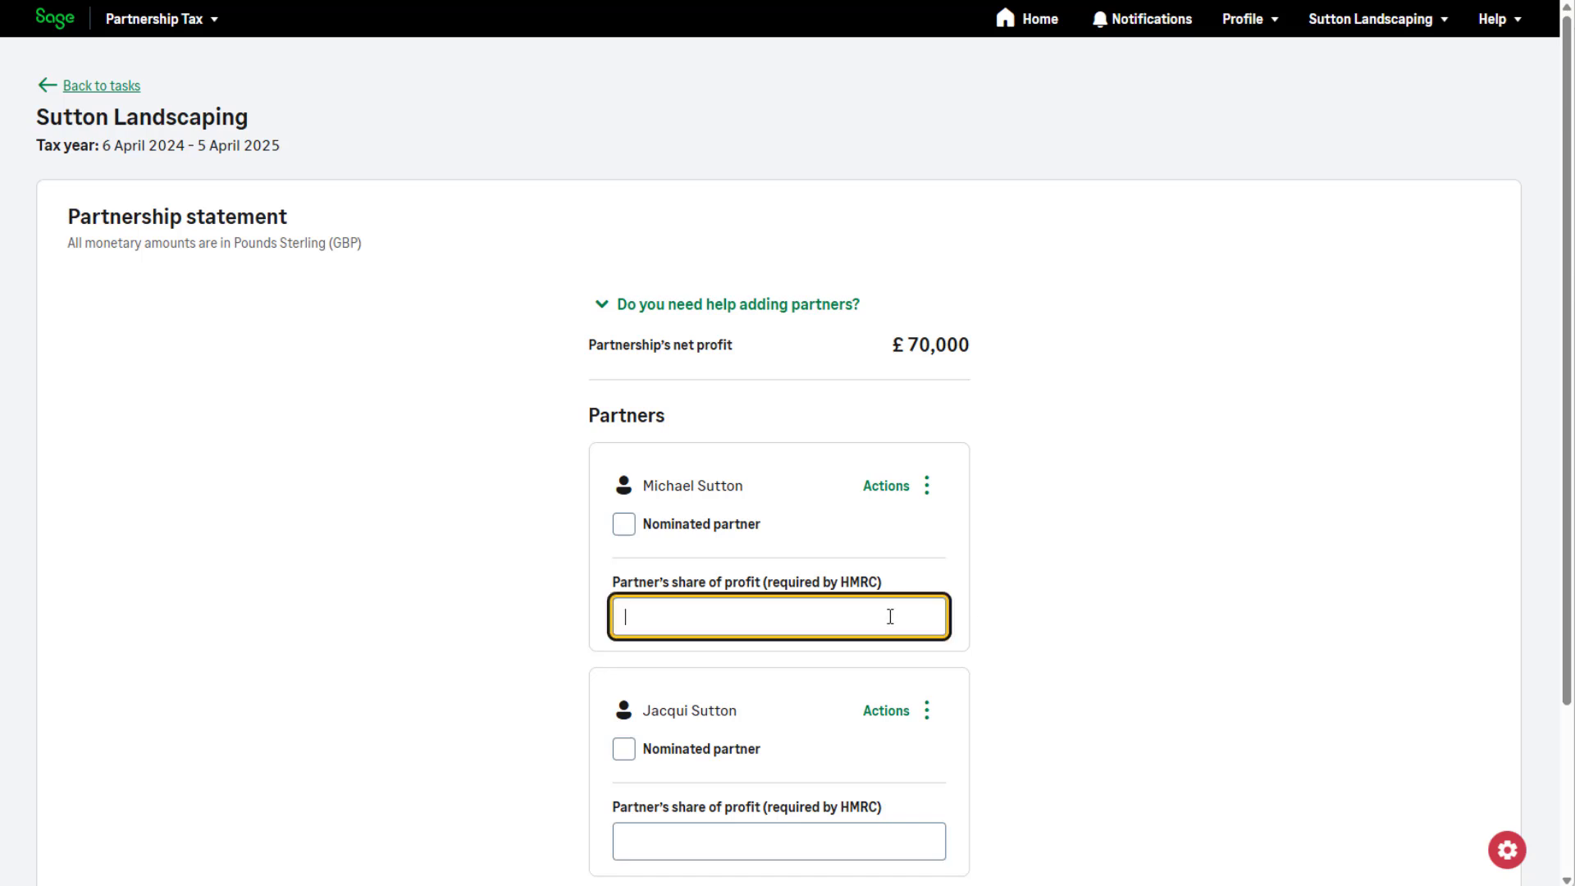
pyautogui.write('35000')
pyautogui.scroll(-2, 890, 616)
pyautogui.click(862, 648)
pyautogui.write('350')
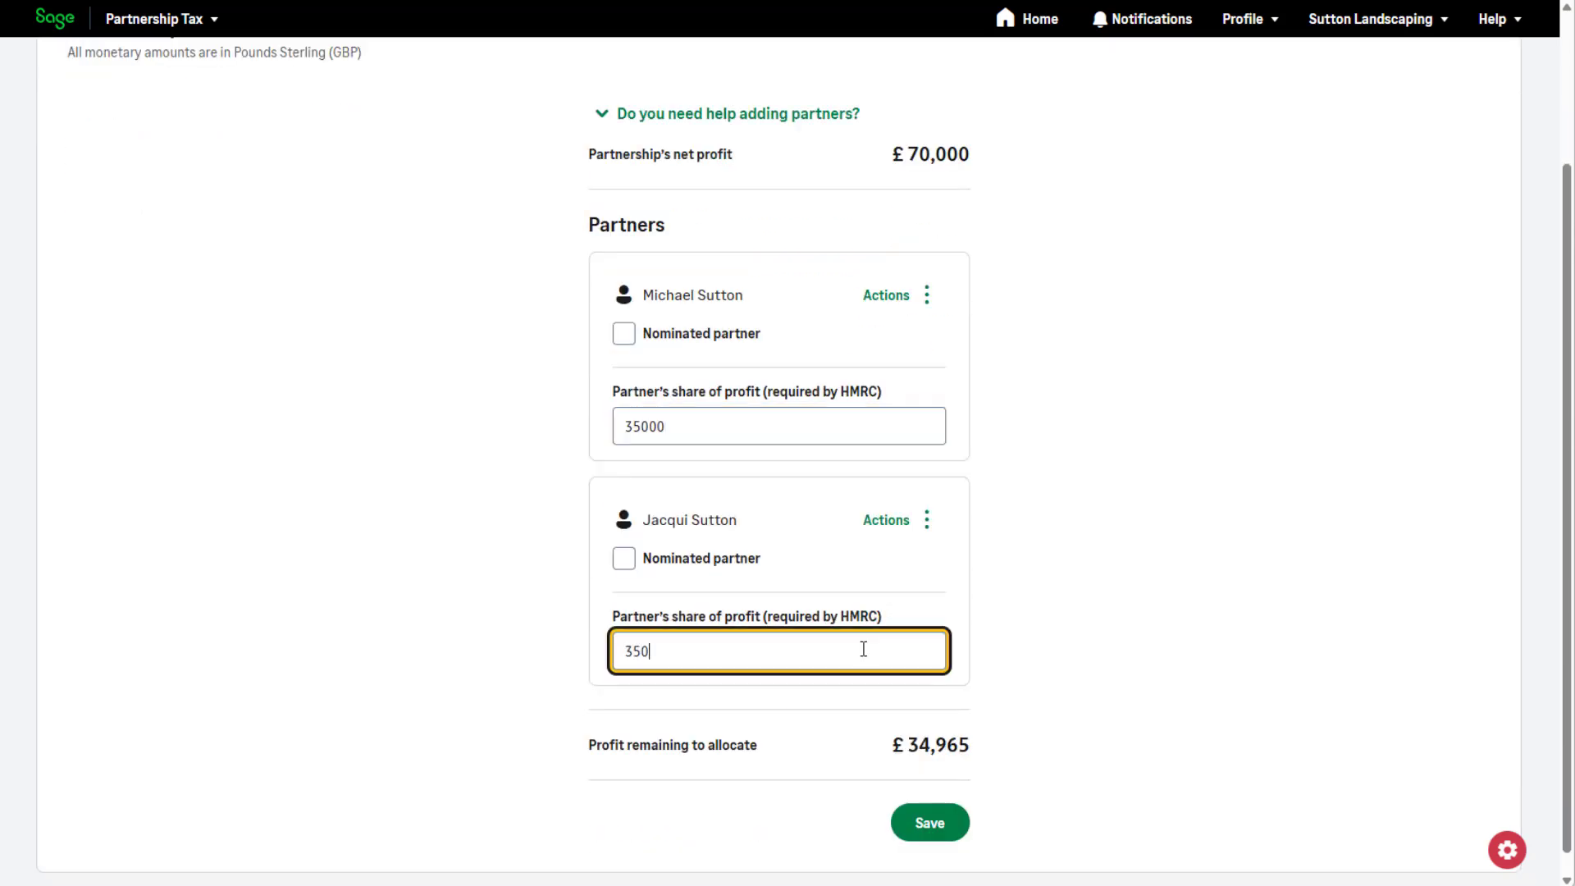
pyautogui.write('00')
pyautogui.click(625, 560)
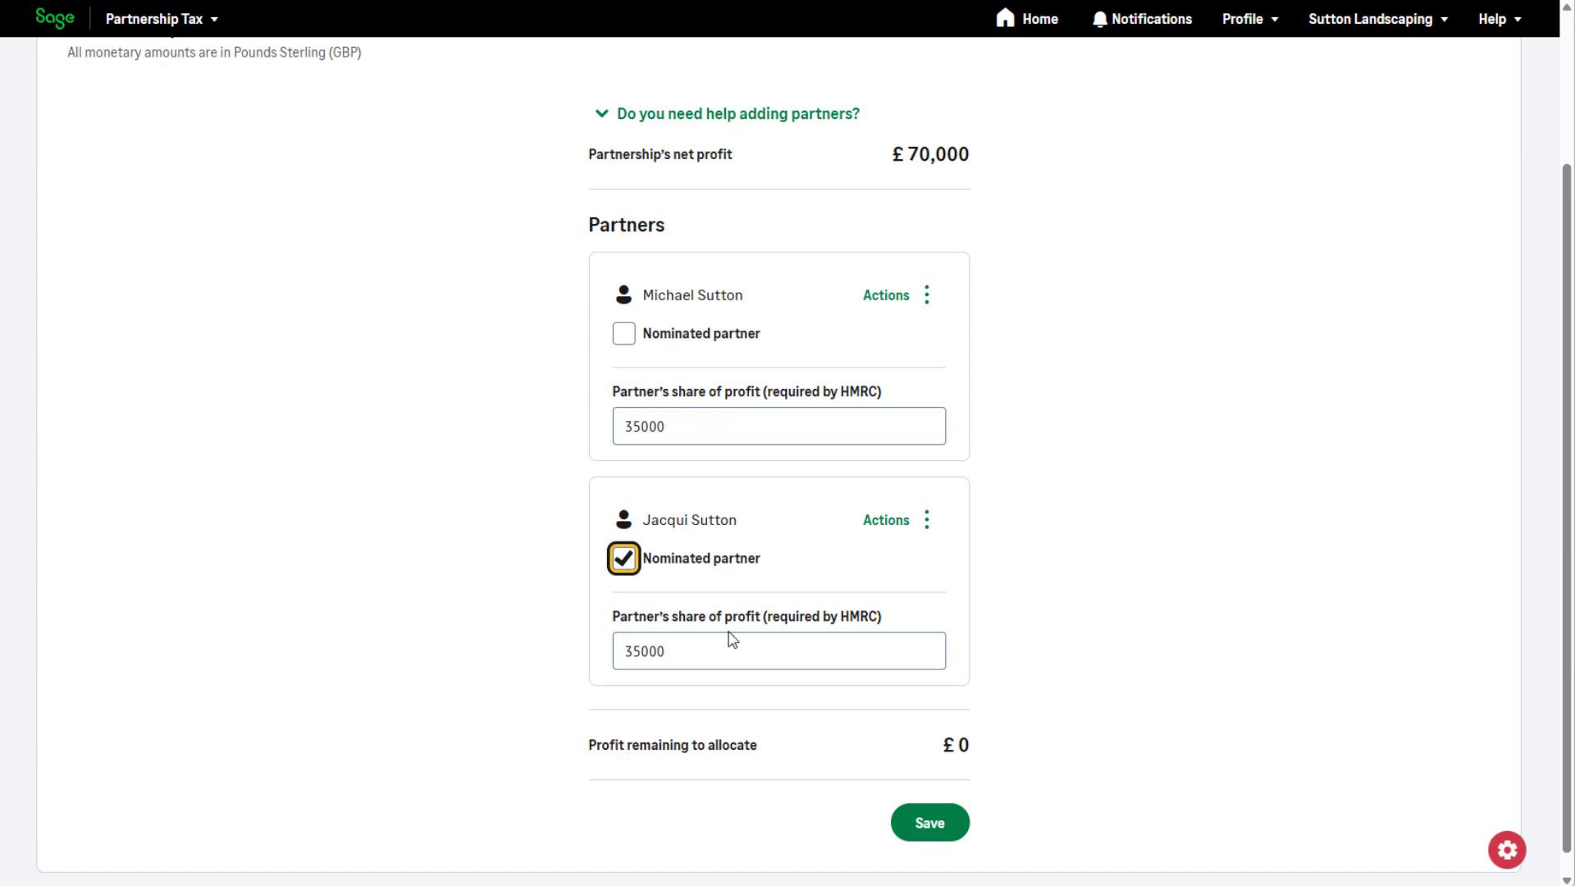
pyautogui.click(917, 825)
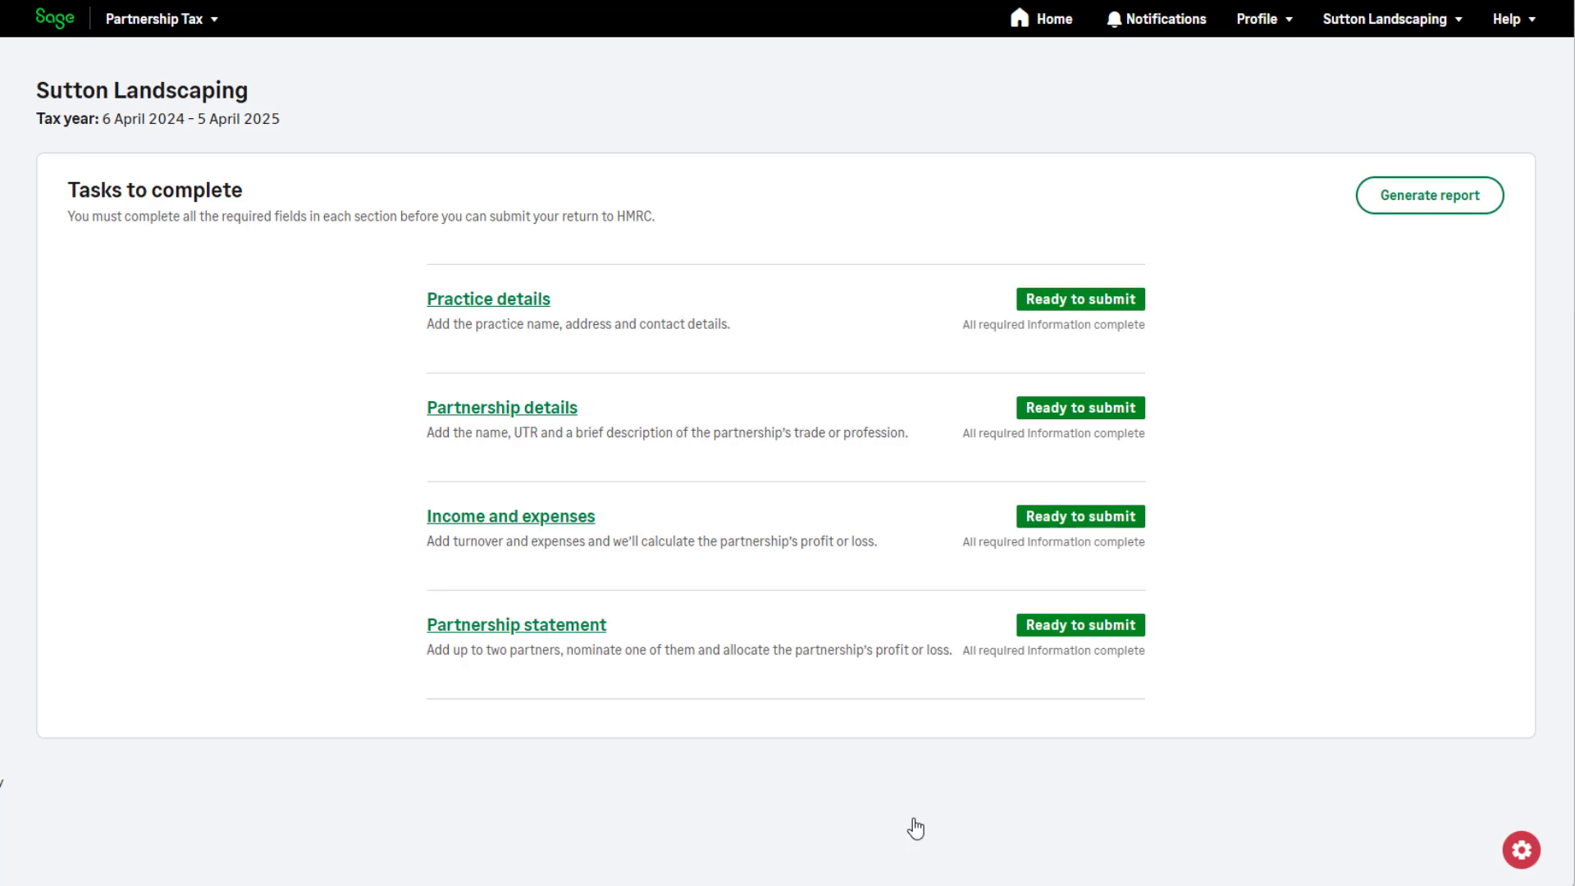
# Generate the Partnership Tax report for Sutton Landscaping, open its PDF, and review the pages through to the second partner's statement.
pyautogui.click(1420, 199)
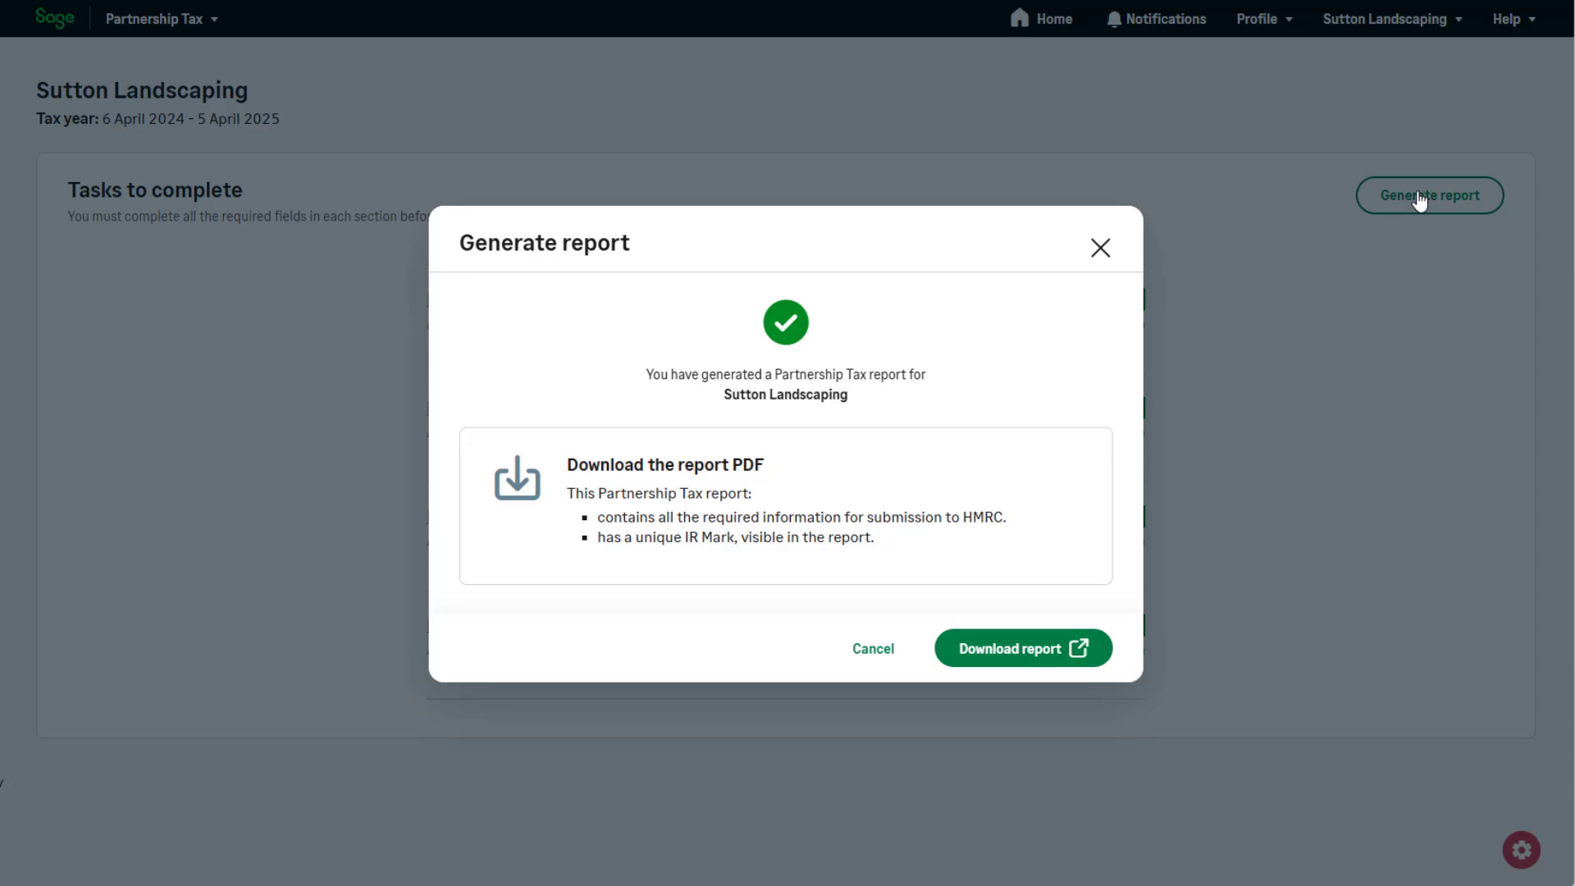
pyautogui.click(1031, 657)
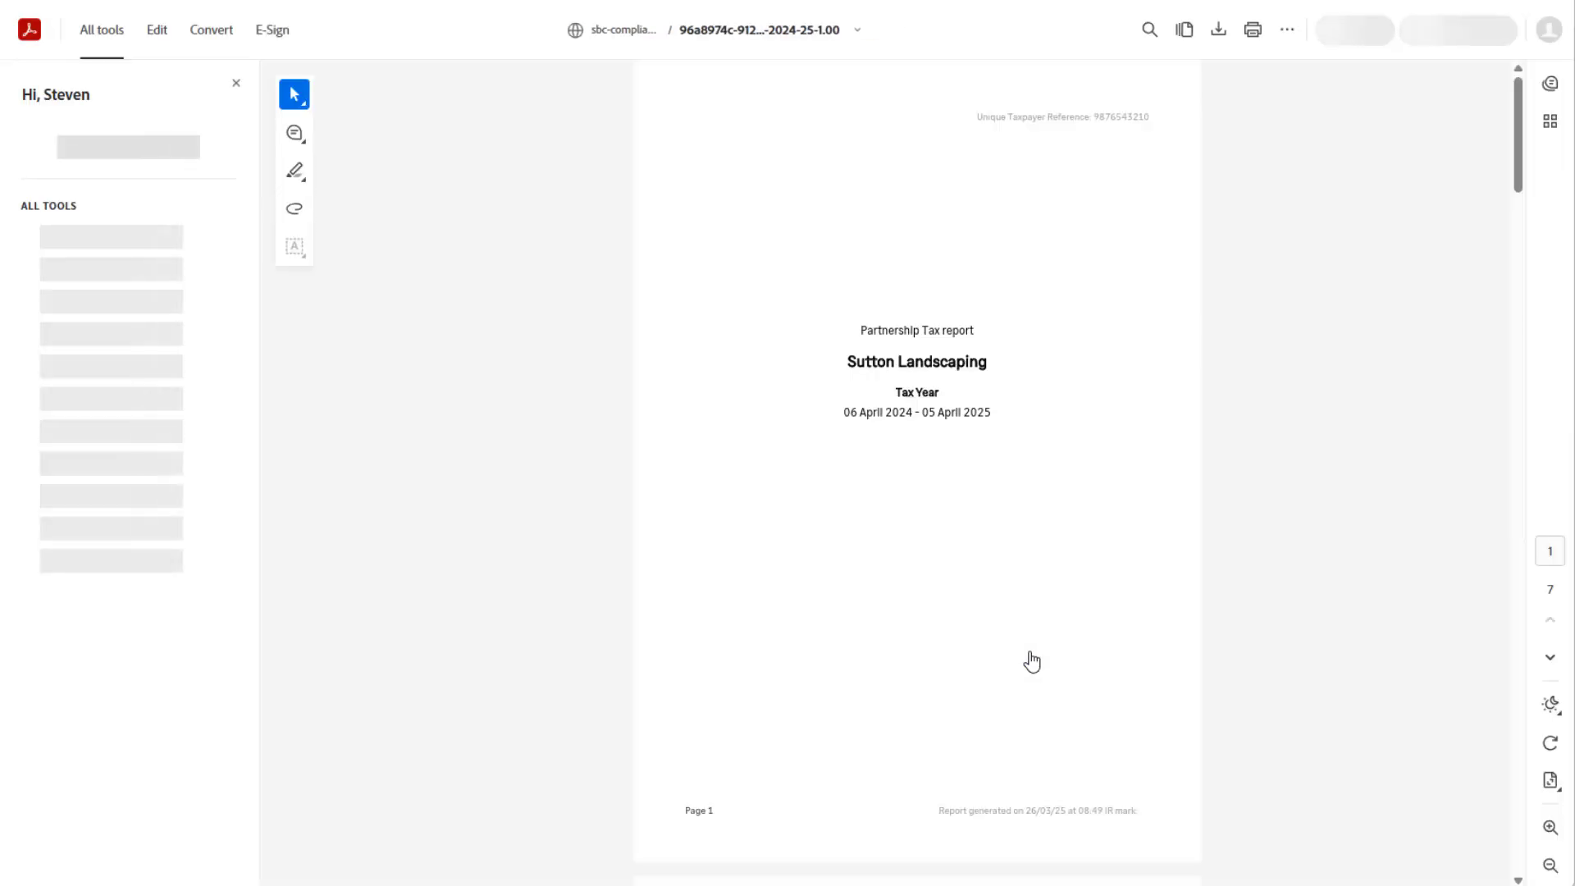
pyautogui.scroll(-12, 1033, 659)
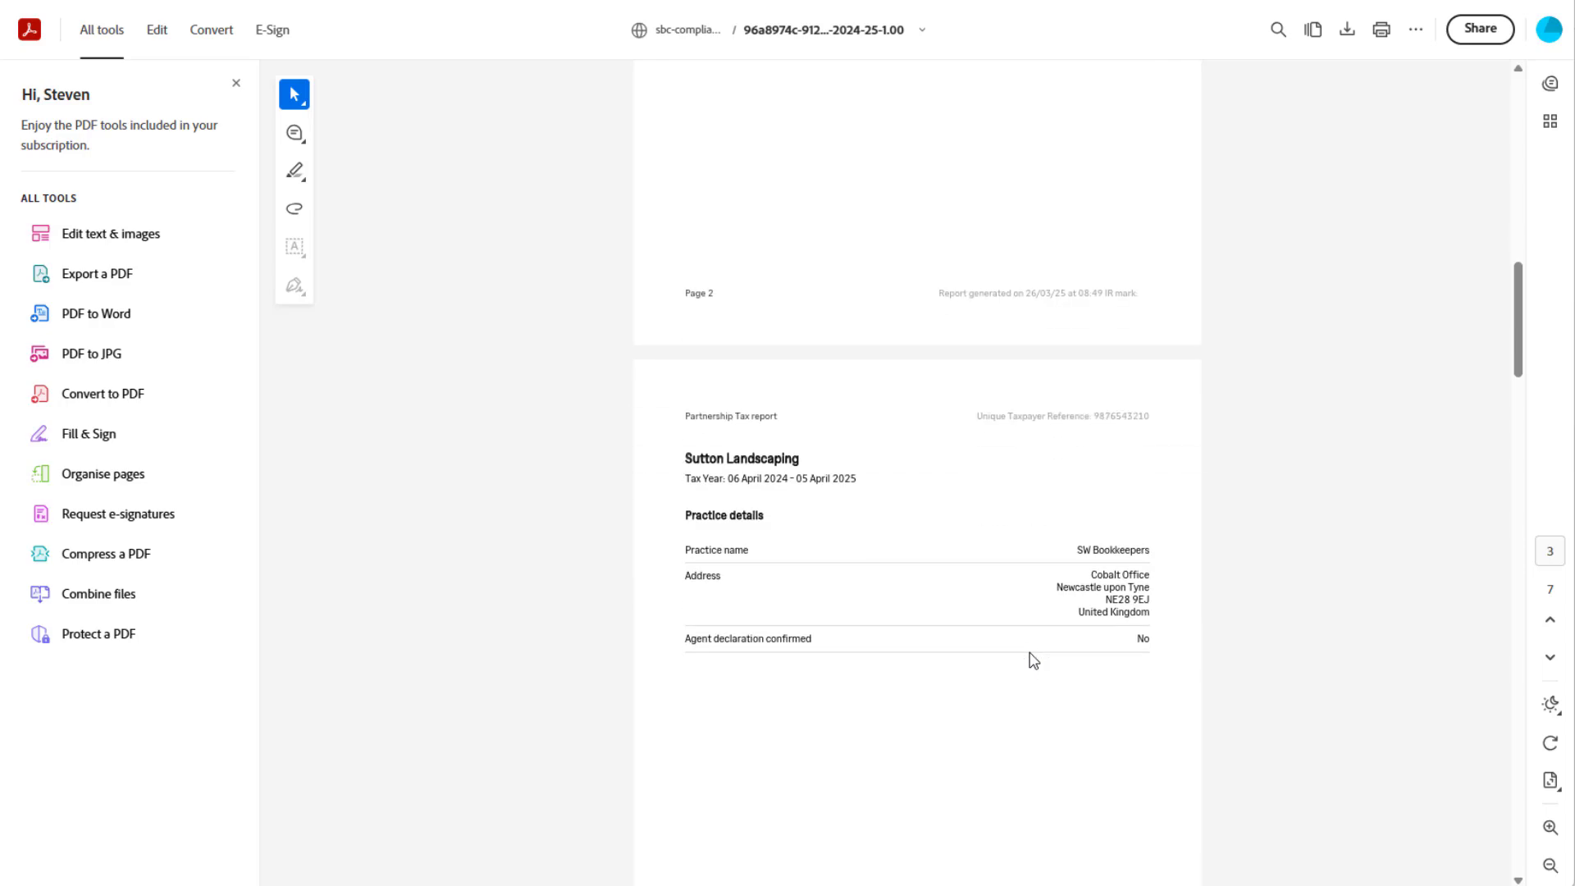
pyautogui.scroll(-15, 1033, 661)
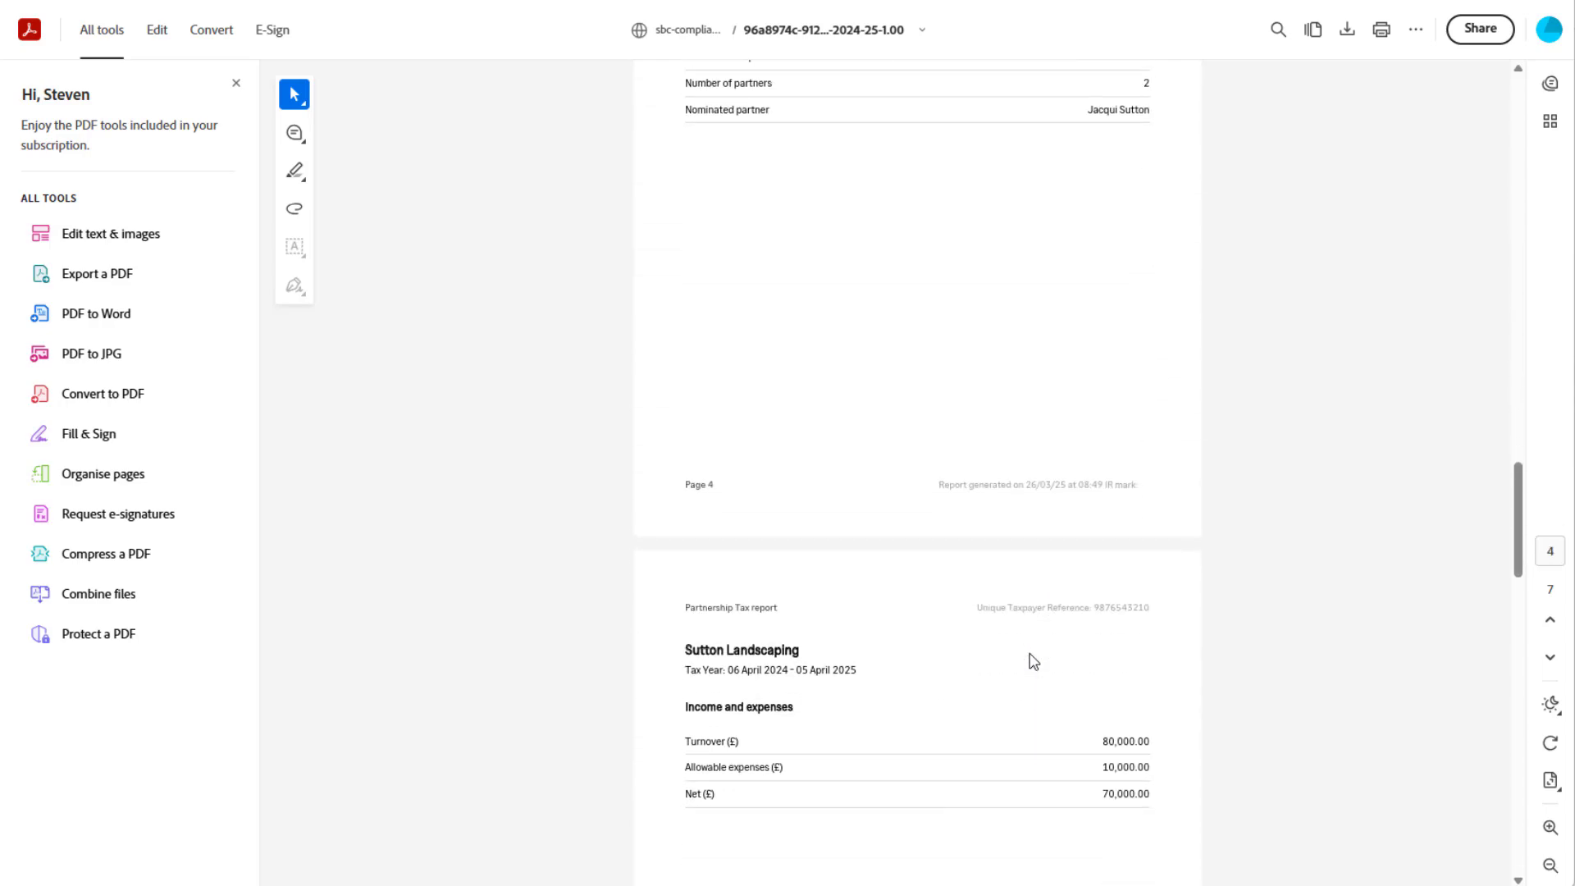
pyautogui.scroll(-15, 1033, 661)
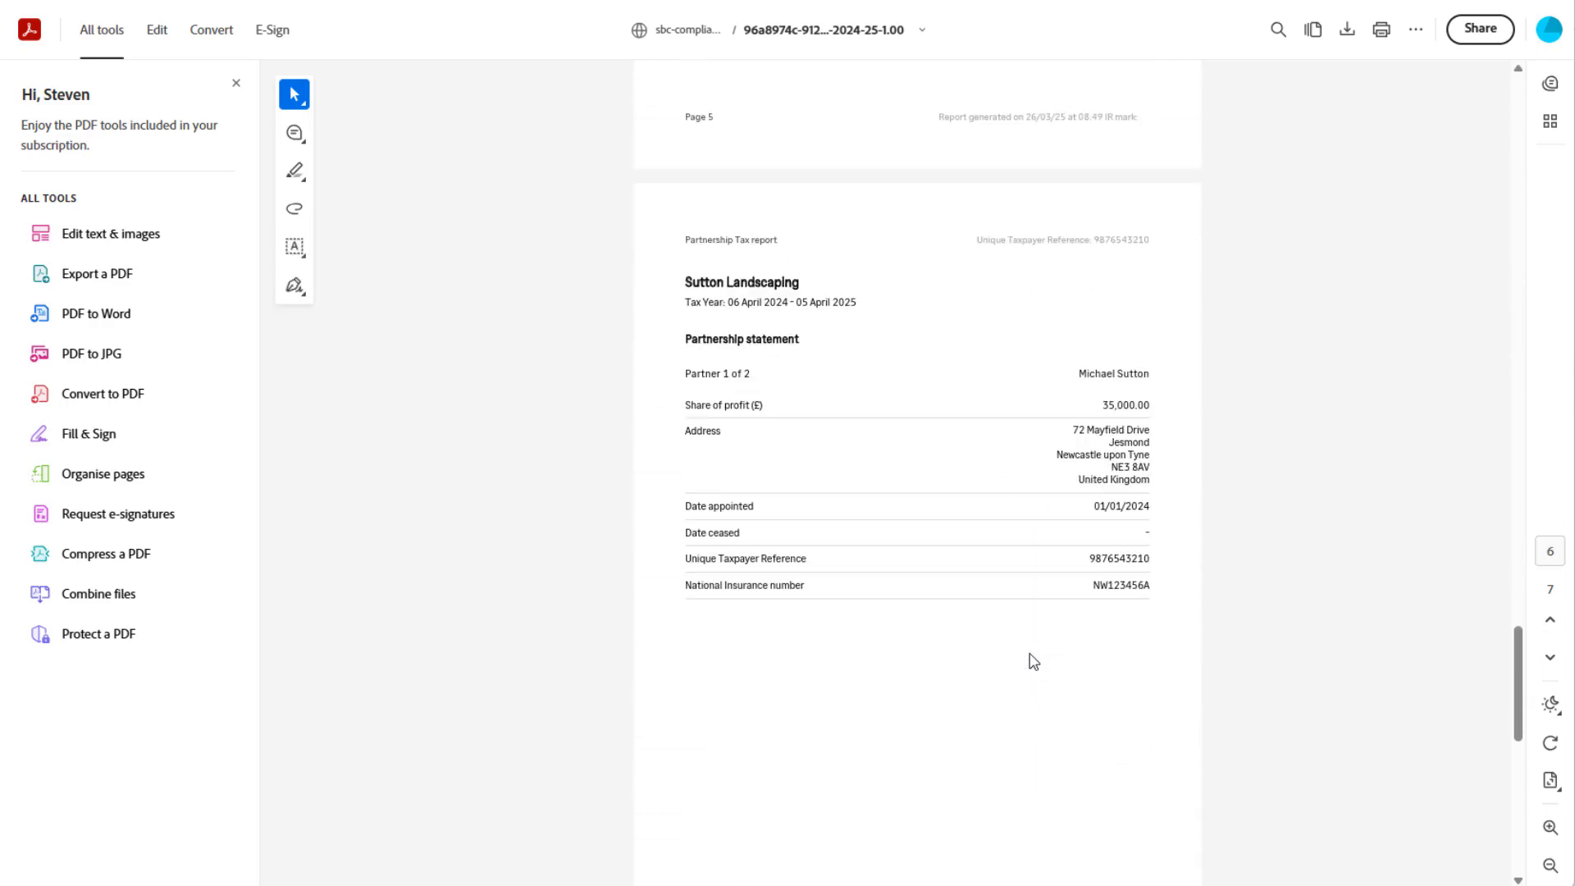
pyautogui.scroll(-4, 1033, 661)
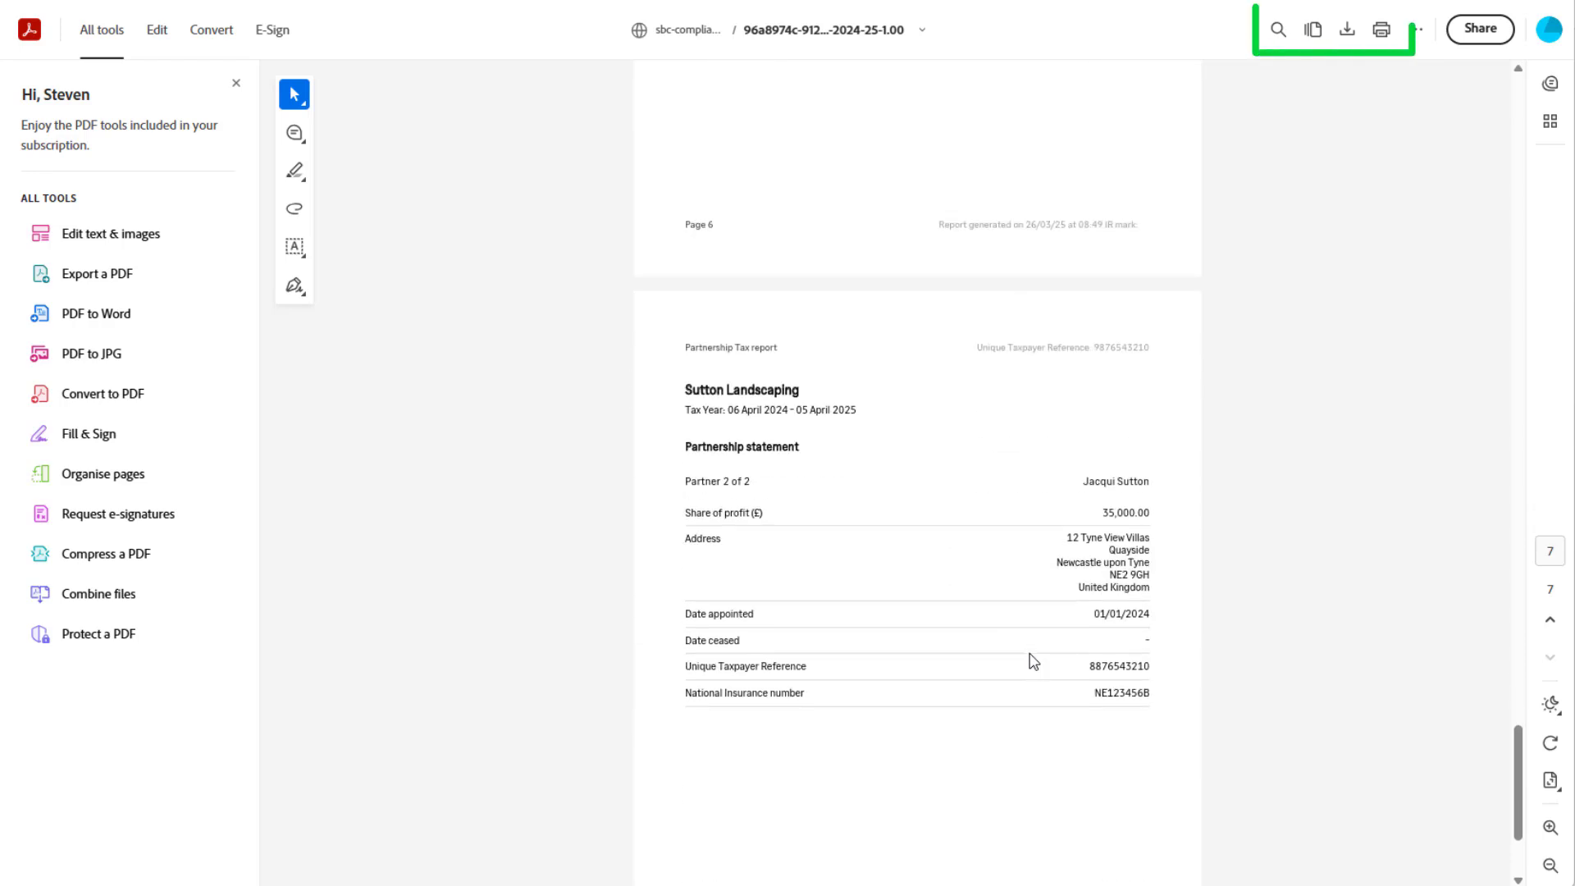